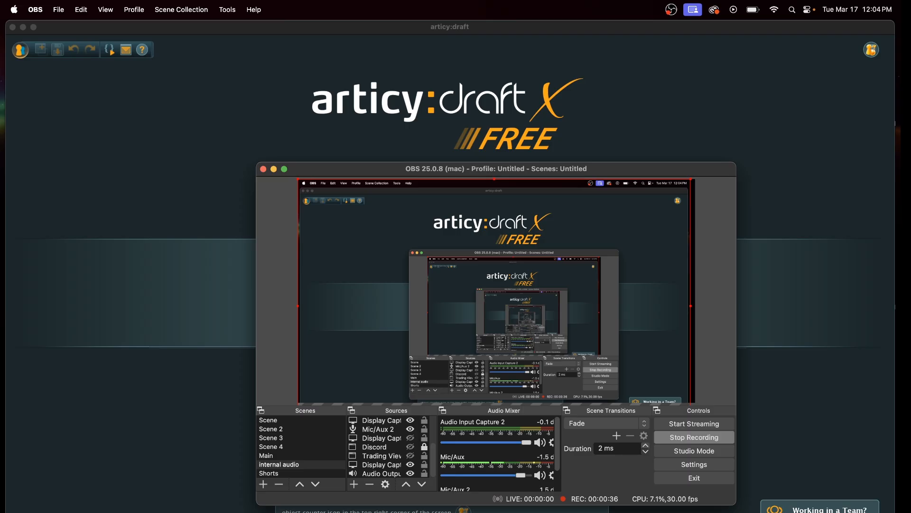
Step: Switch to articy:draft X and examine the free version's object counters for flow, entities, assets and locations
click(803, 362)
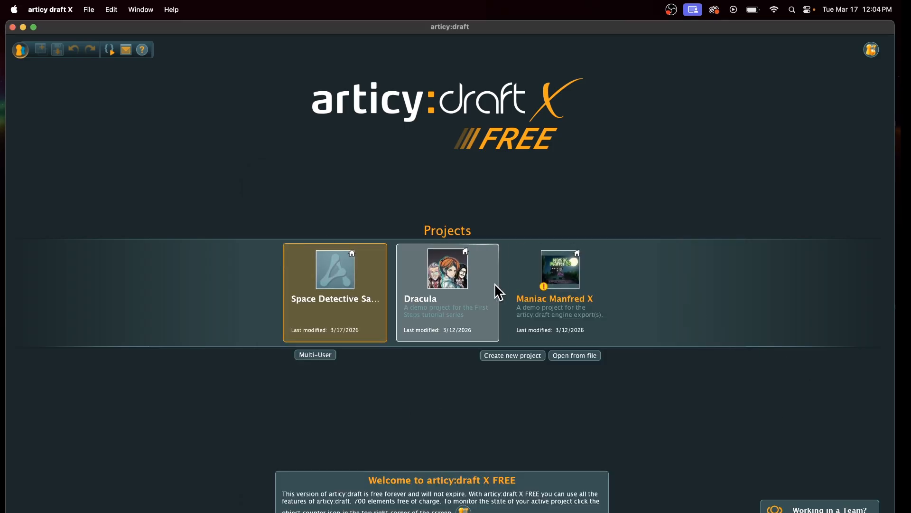
mouse_move(495, 284)
mouse_move(447, 304)
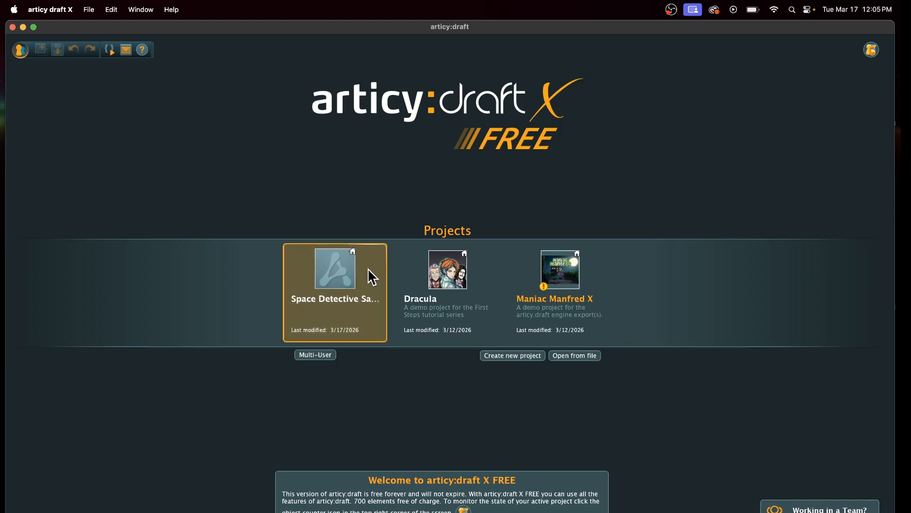
mouse_move(366, 270)
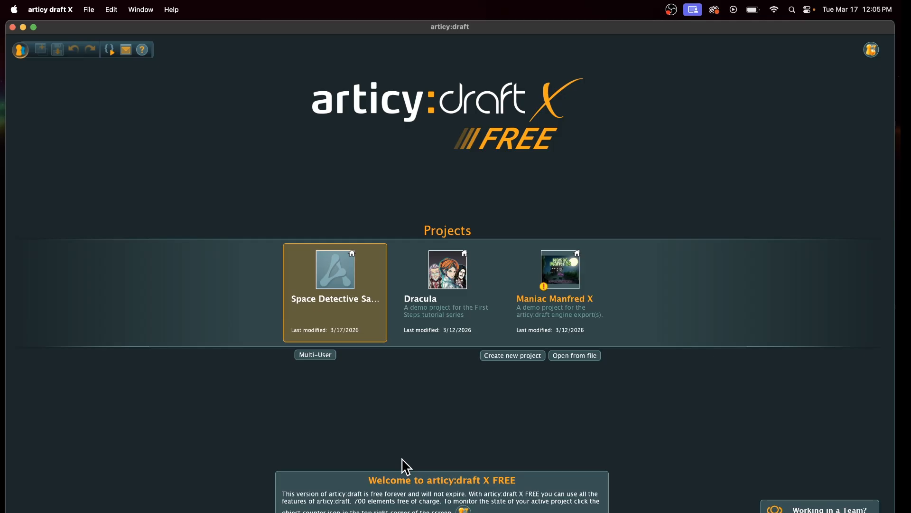
click(874, 49)
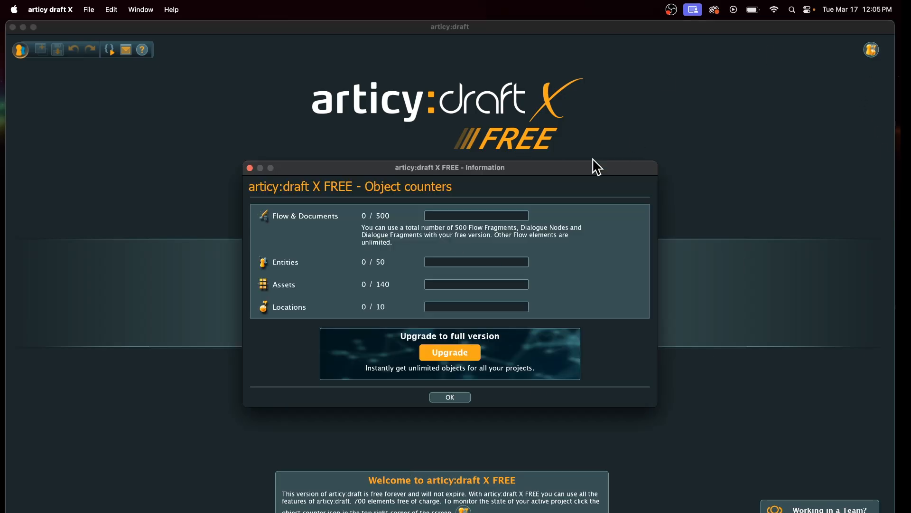
drag(588, 172, 594, 125)
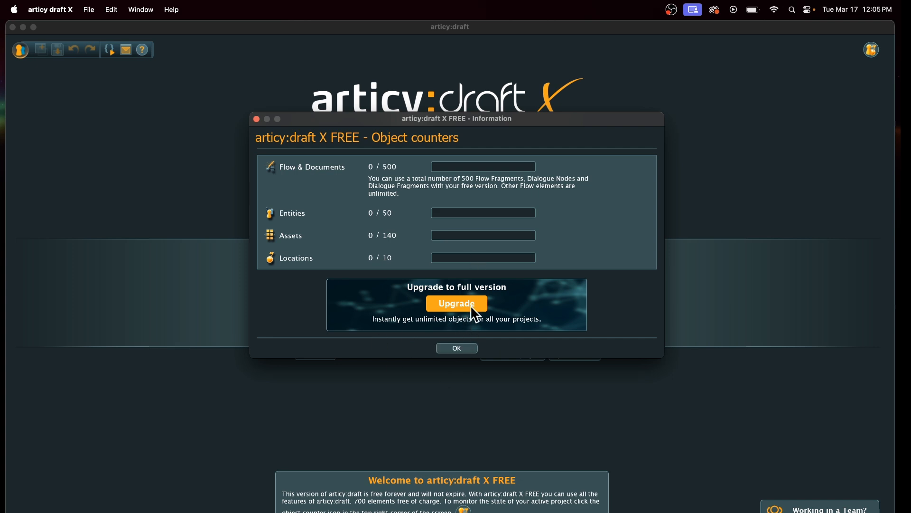
click(458, 349)
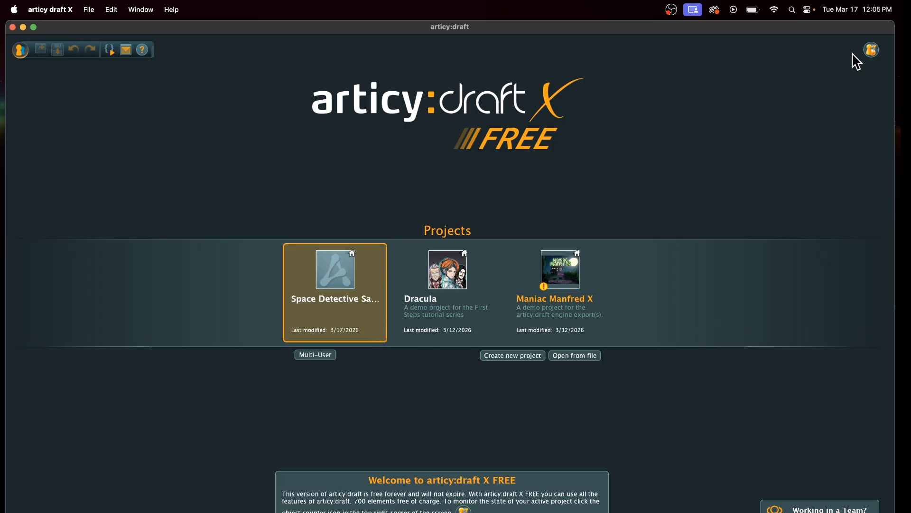
Step: Open the Space Detective Sample project from the project list
mouse_move(344, 297)
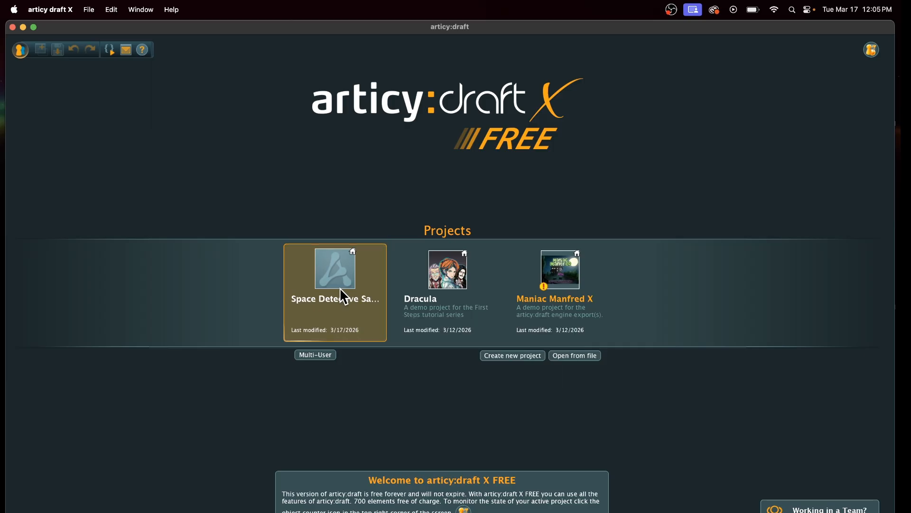
right_click(341, 289)
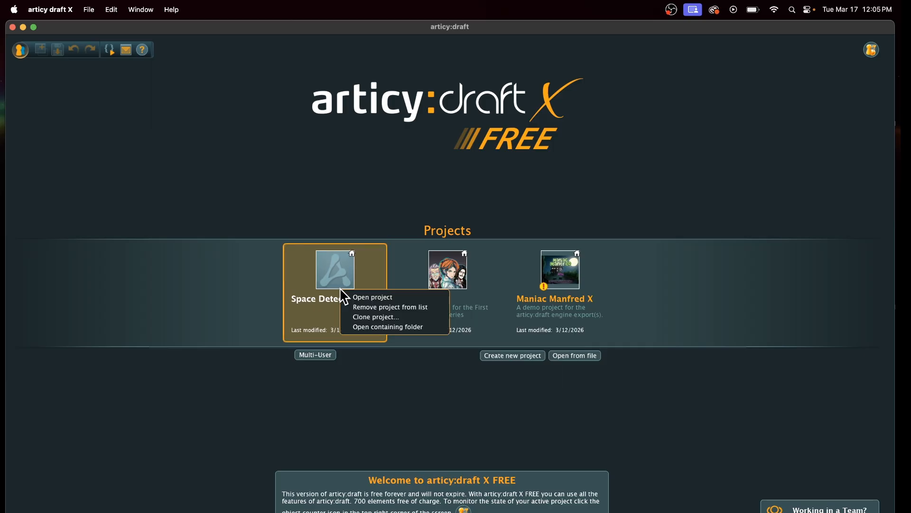
click(366, 296)
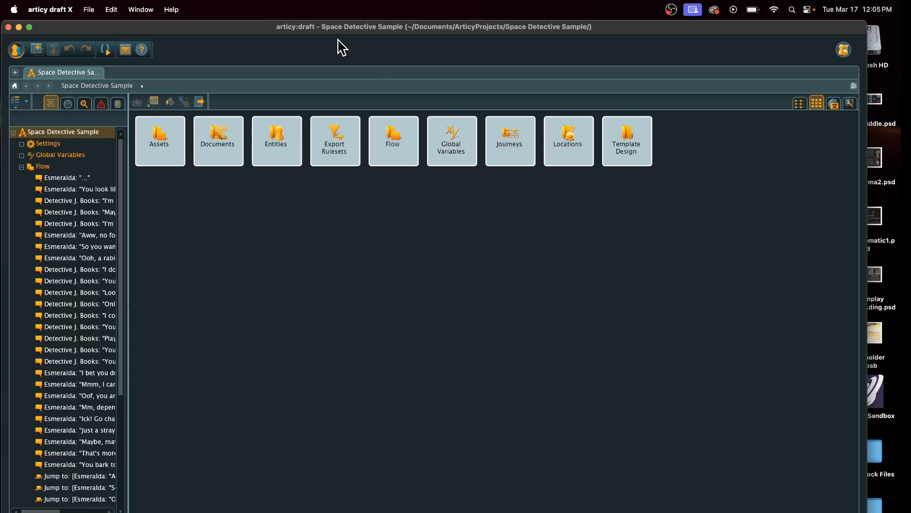
Step: Reposition and enlarge the project window so it covers nearly the whole width of the screen
drag(340, 29, 358, 46)
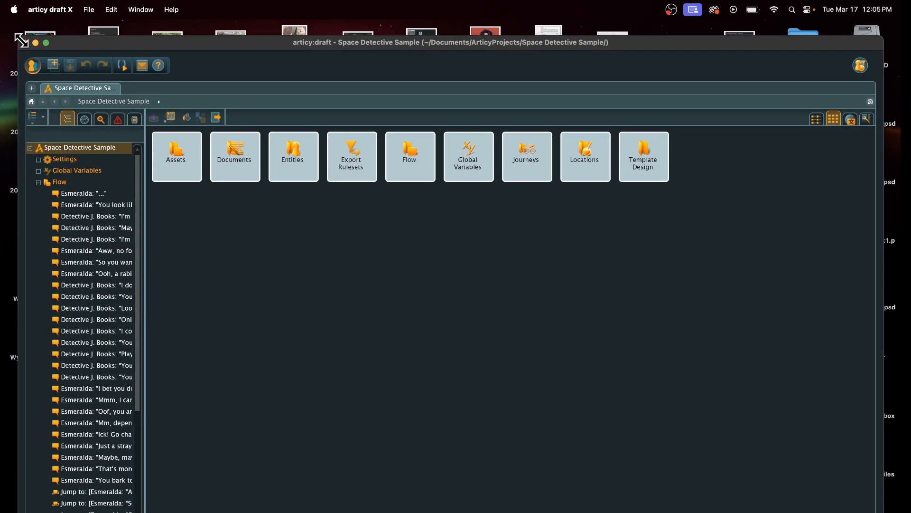
drag(17, 35, 7, 20)
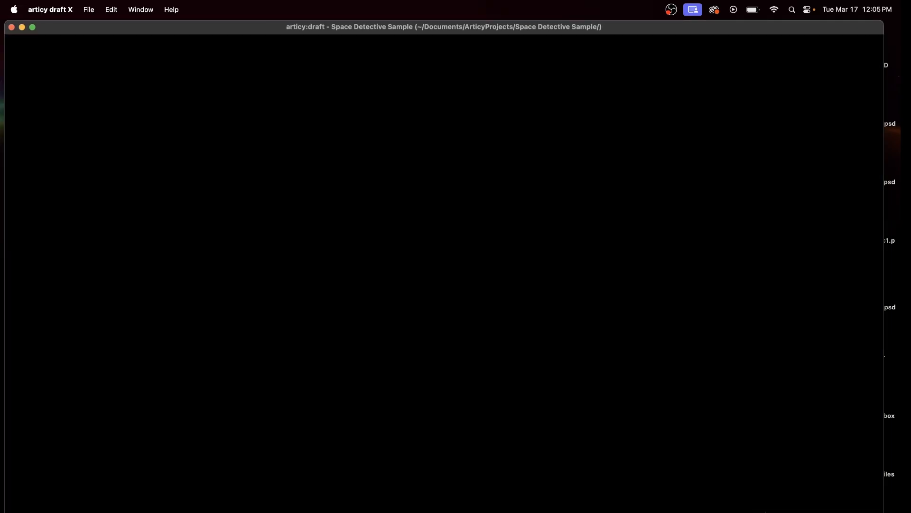
drag(885, 361, 895, 361)
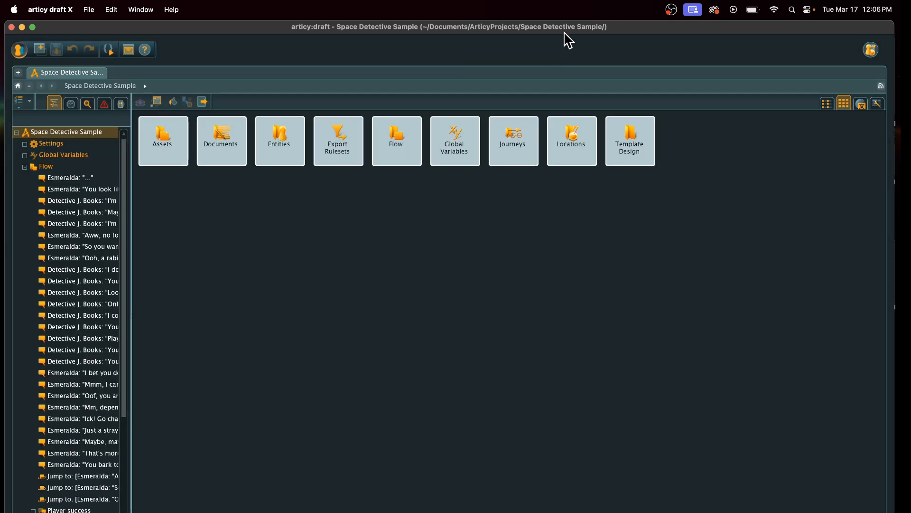
drag(488, 31, 490, 30)
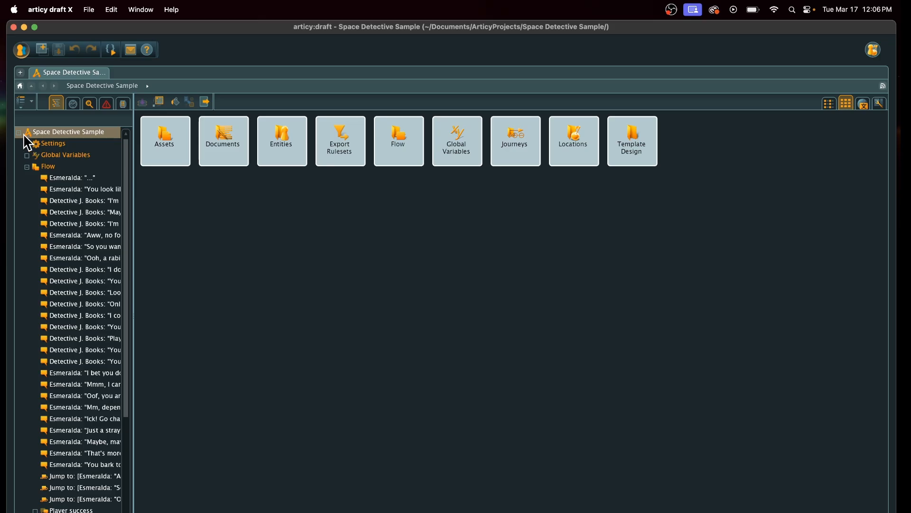
Step: Collapse the Flow branch, look over the flow diagram and view the Characters folder under Entities
click(27, 167)
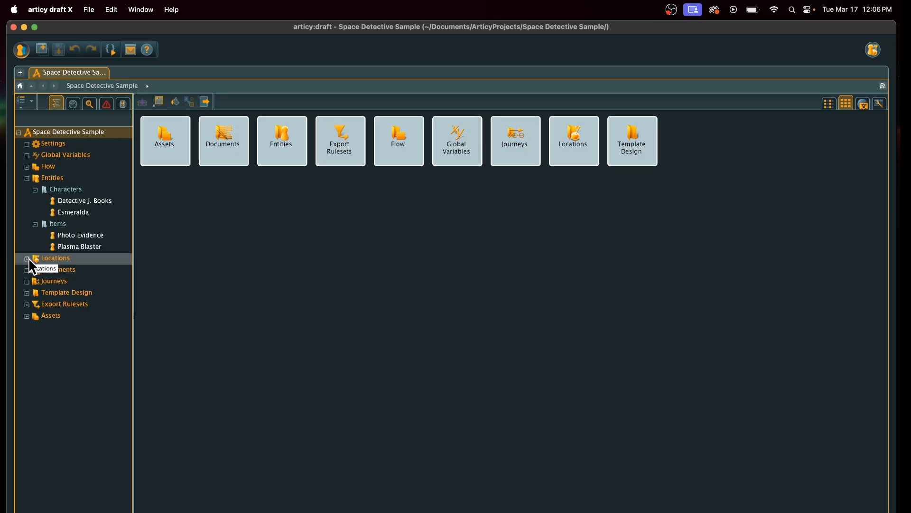
click(57, 164)
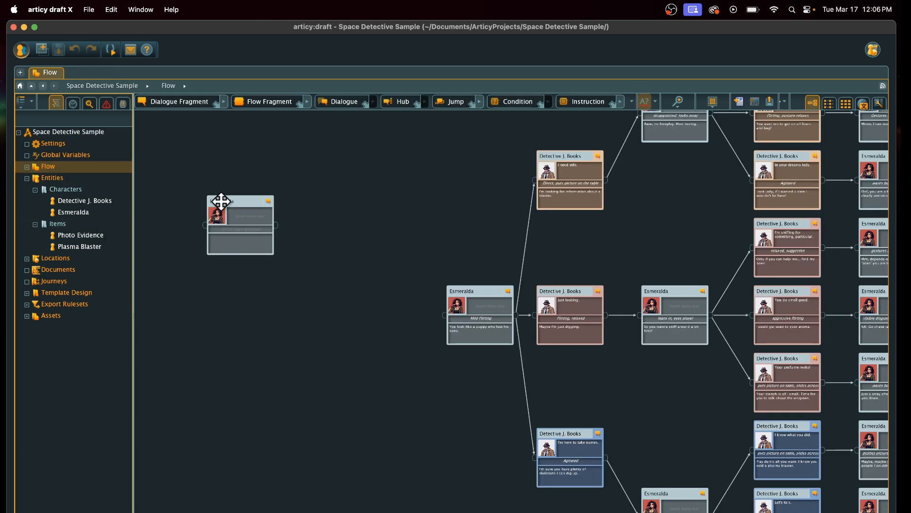
click(66, 180)
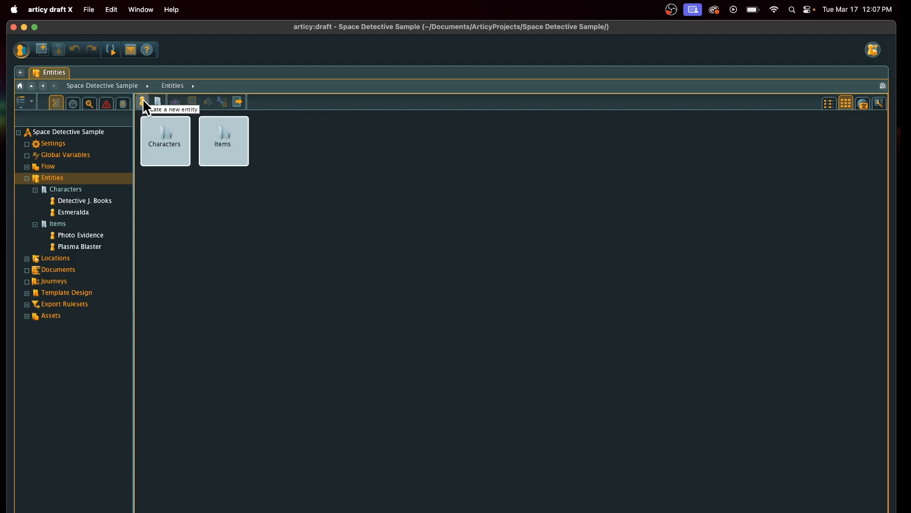
double_click(167, 142)
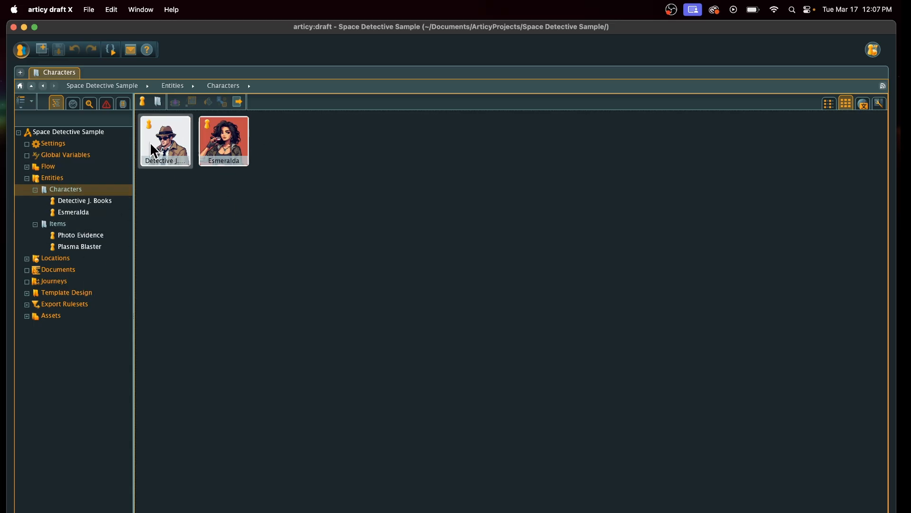
Step: Examine Esmeralda's entity page from her empty dialogue fragment in the Flow, and return to that fragment
click(51, 167)
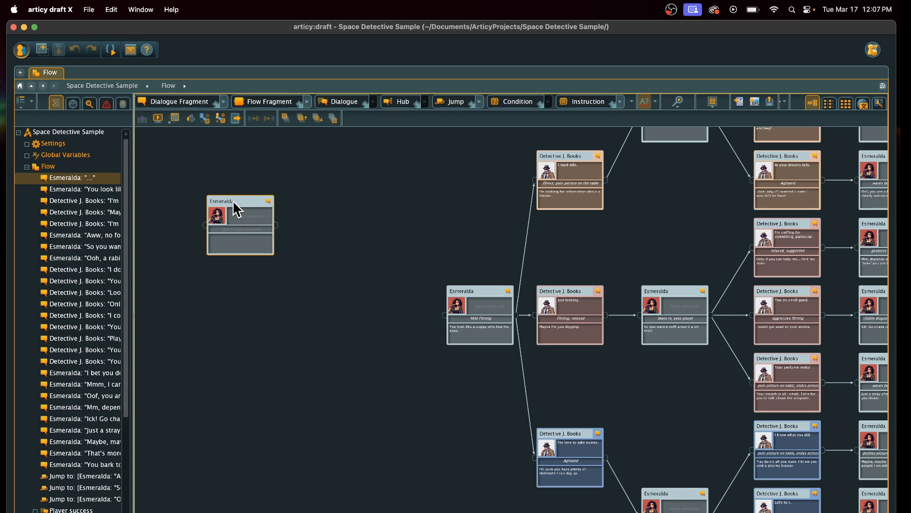
double_click(219, 223)
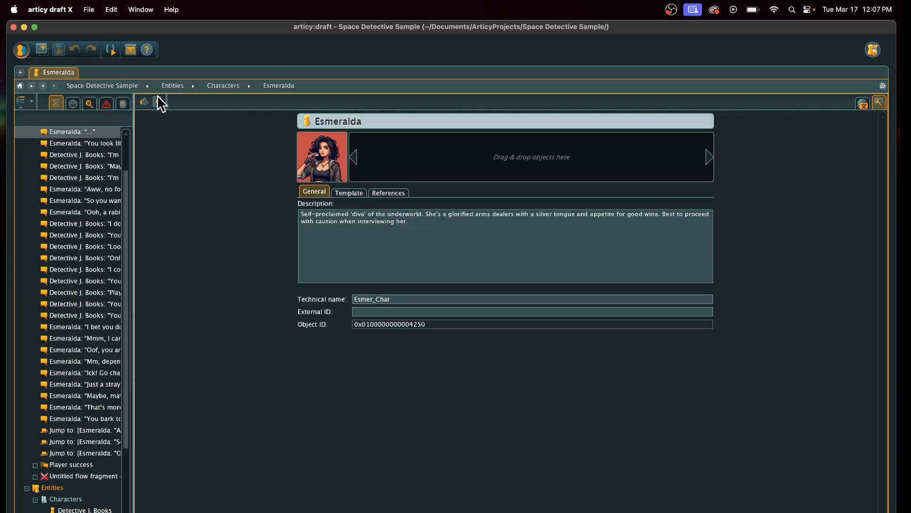
click(65, 132)
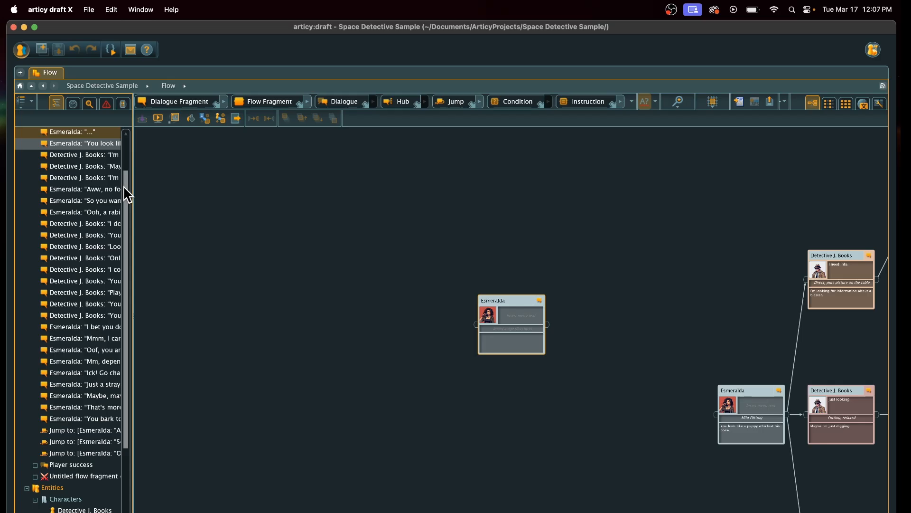
Step: Locate Esmeralda's "Oof, you are" fragment and her "You look like a puppy" fragment in the flow diagram
scroll(127, 187, up, 2)
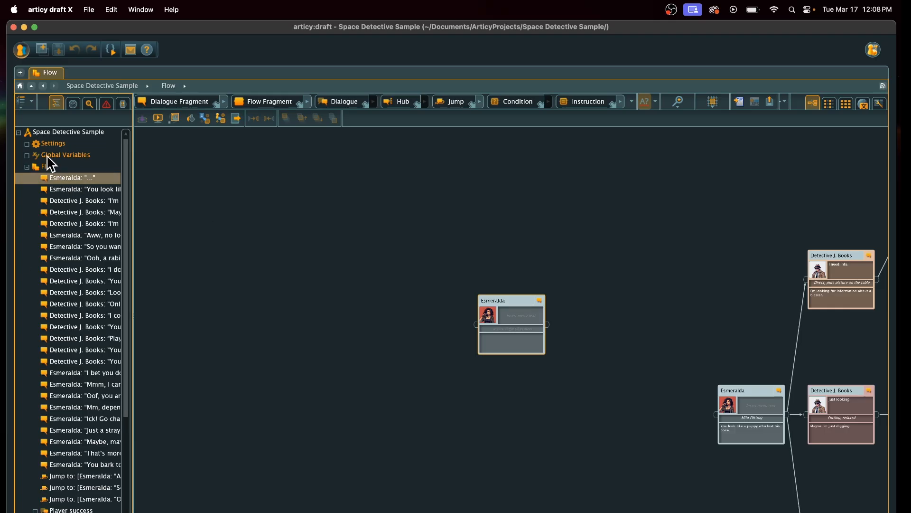
click(80, 393)
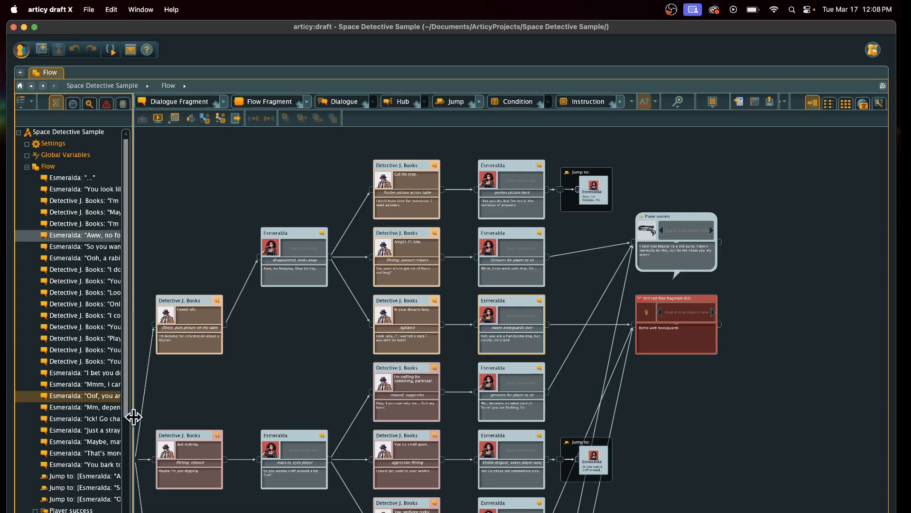
click(72, 190)
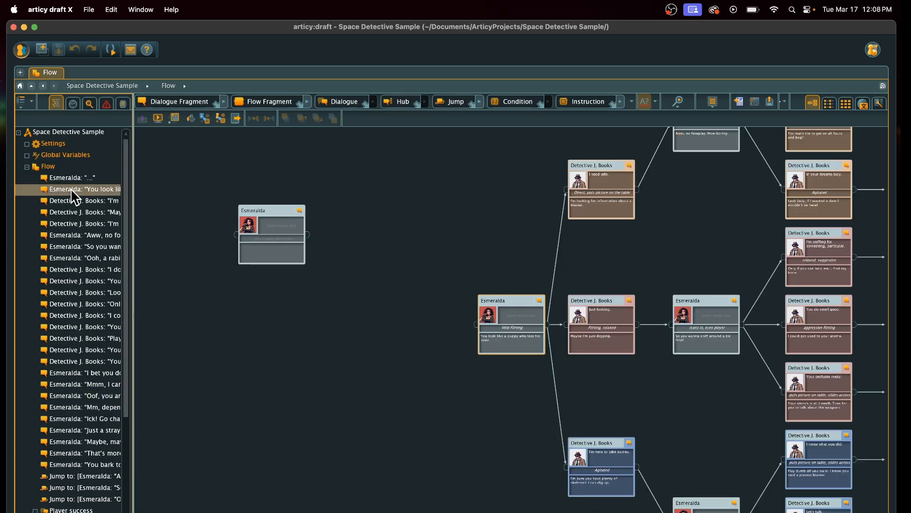
Step: Zoom in on Esmeralda's "You look like a puppy" fragment to read it, and zoom back out to the wider flow
click(679, 101)
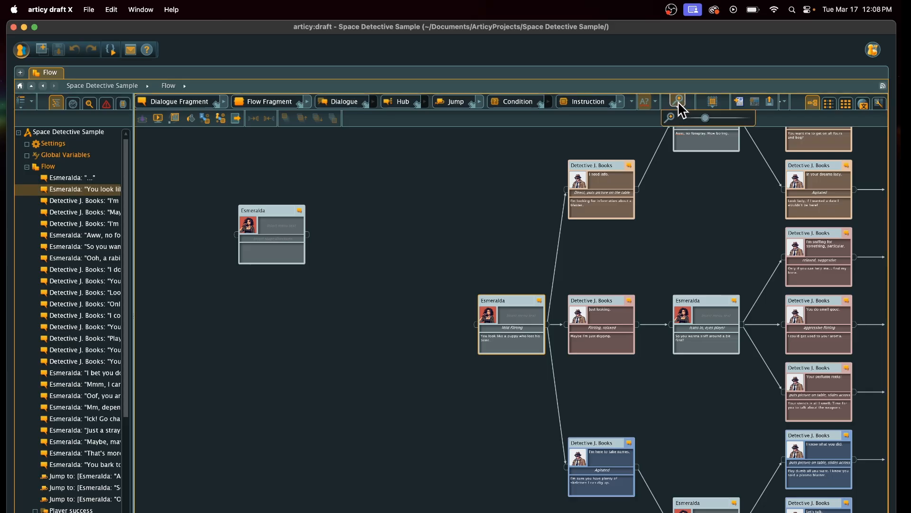
click(734, 118)
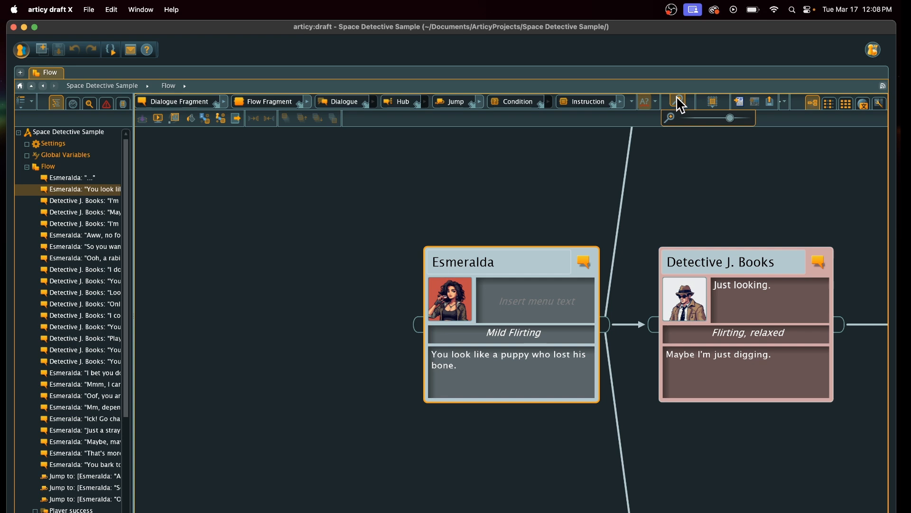
click(677, 98)
click(677, 98)
click(693, 118)
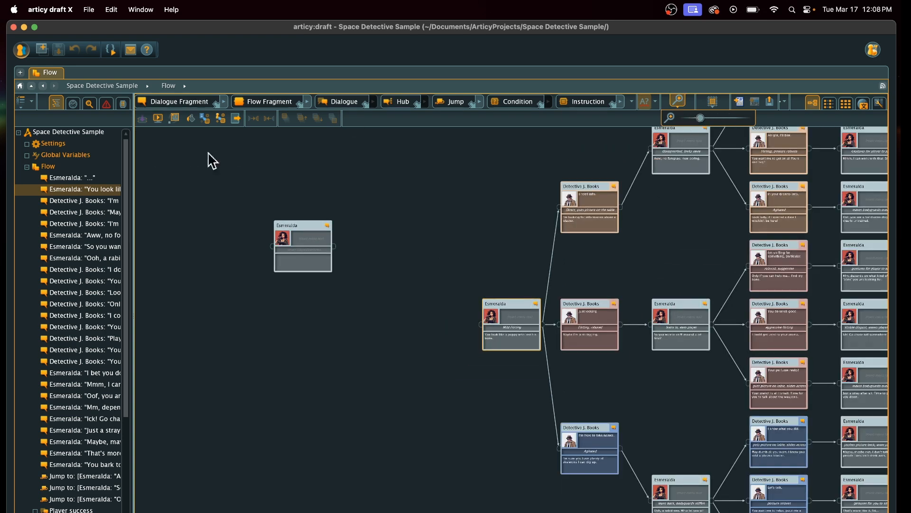
Step: Collapse the Flow branch and view the item entities in the Items folder
click(27, 167)
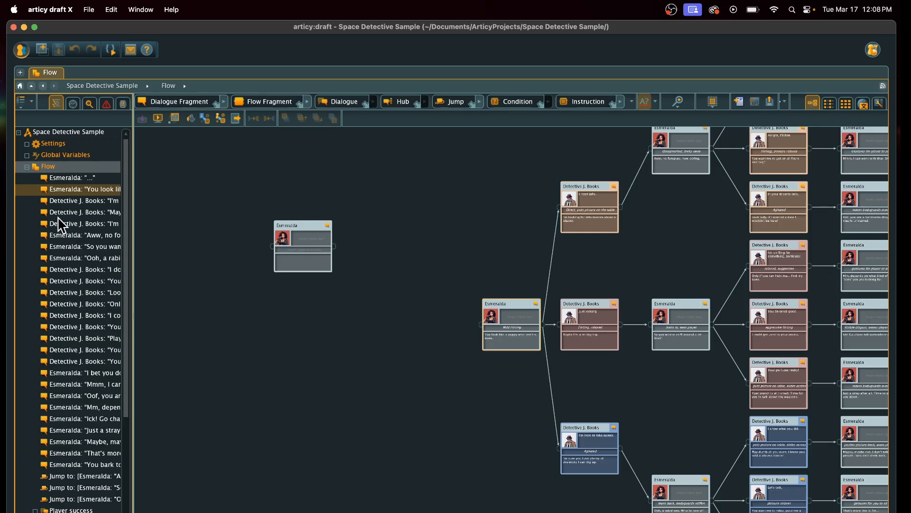
click(27, 167)
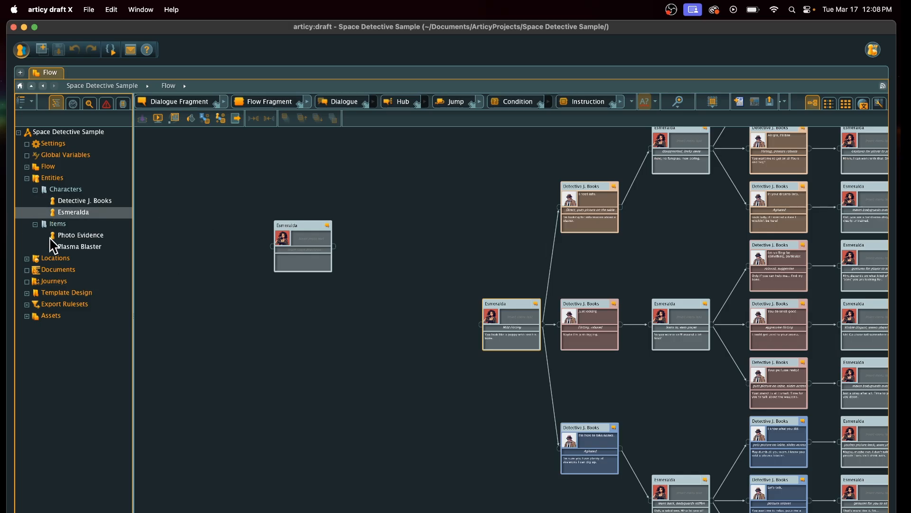
click(61, 225)
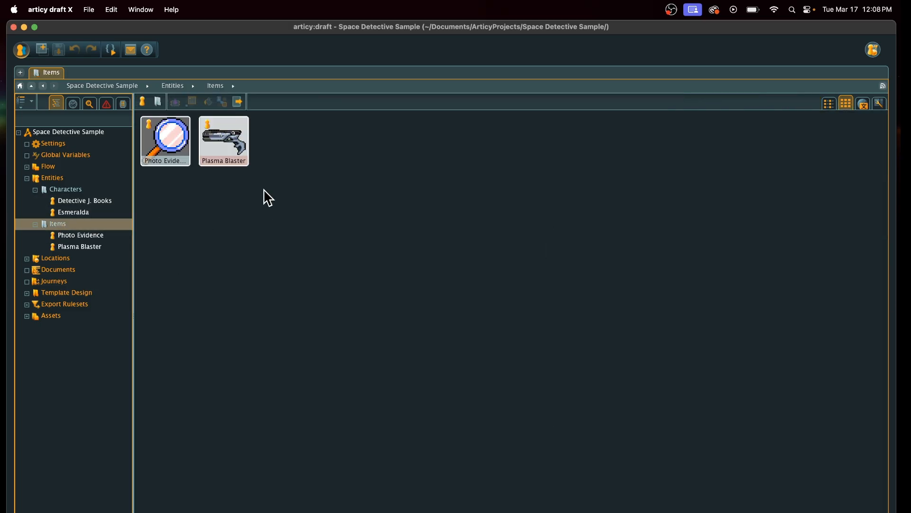
click(169, 147)
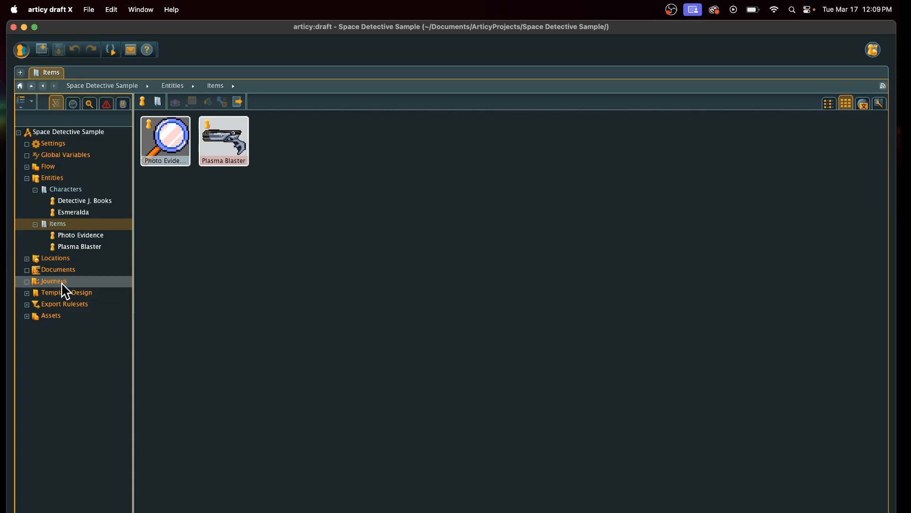
Step: Expand Template Design to examine its subfolders, and collapse it again
click(26, 293)
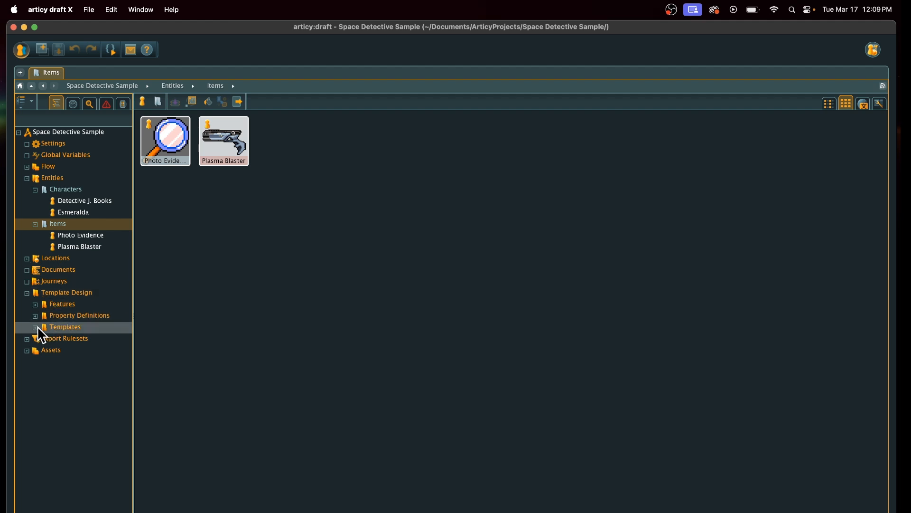
click(27, 293)
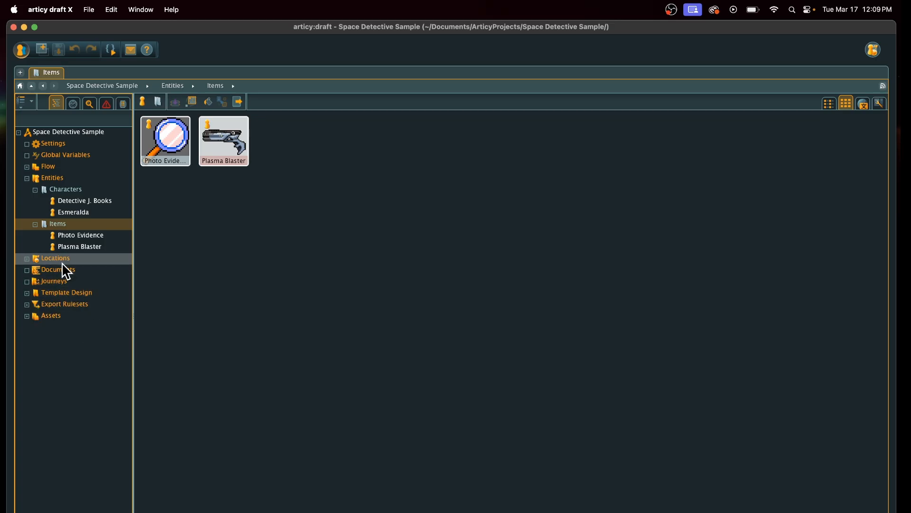
Step: Expand Assets to view its Images folder, and return to the Entities folder
click(27, 316)
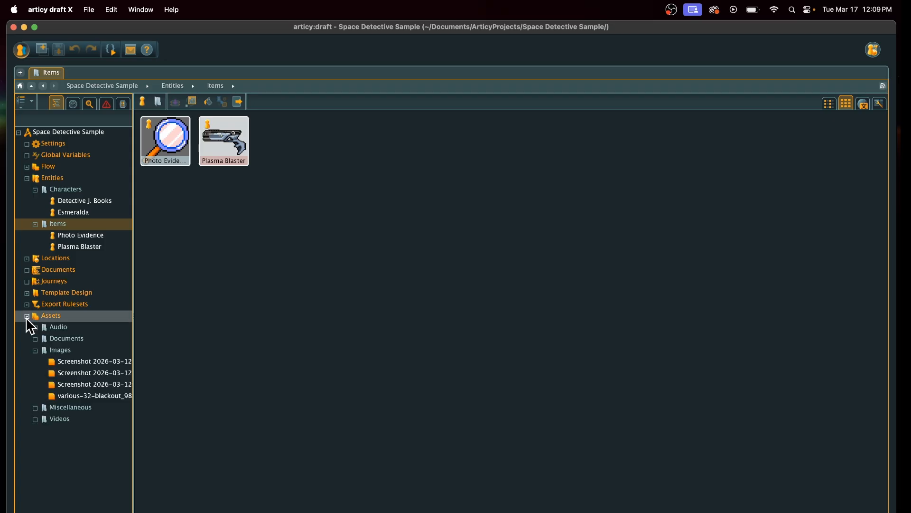
click(62, 352)
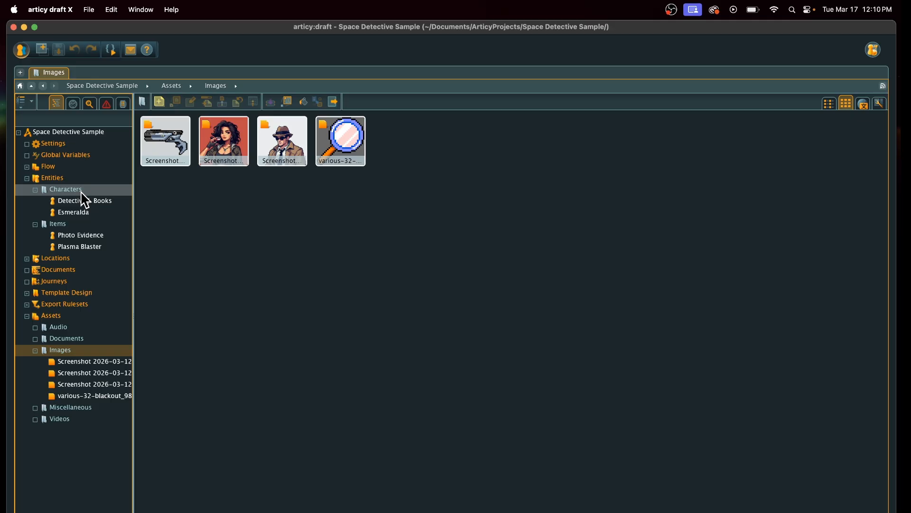
click(61, 179)
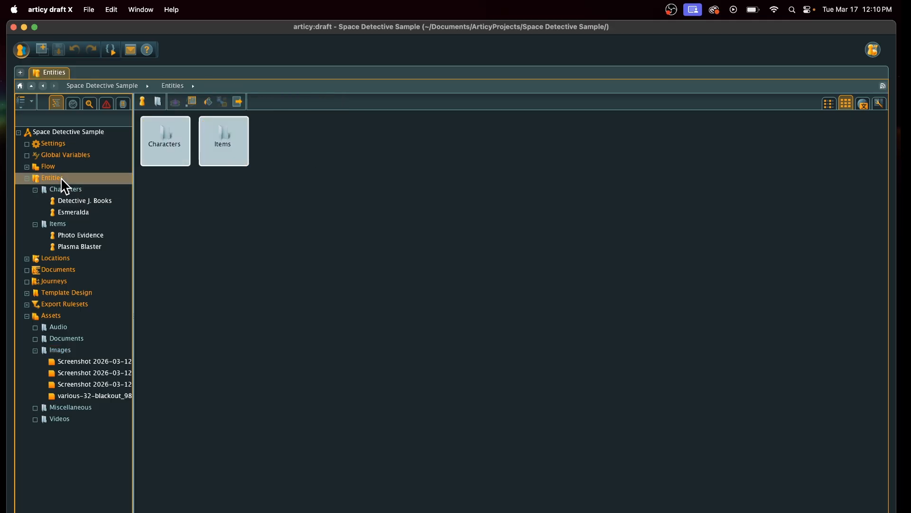
Step: Open the Detective J. Books entity from the Characters folder and read its description
double_click(166, 142)
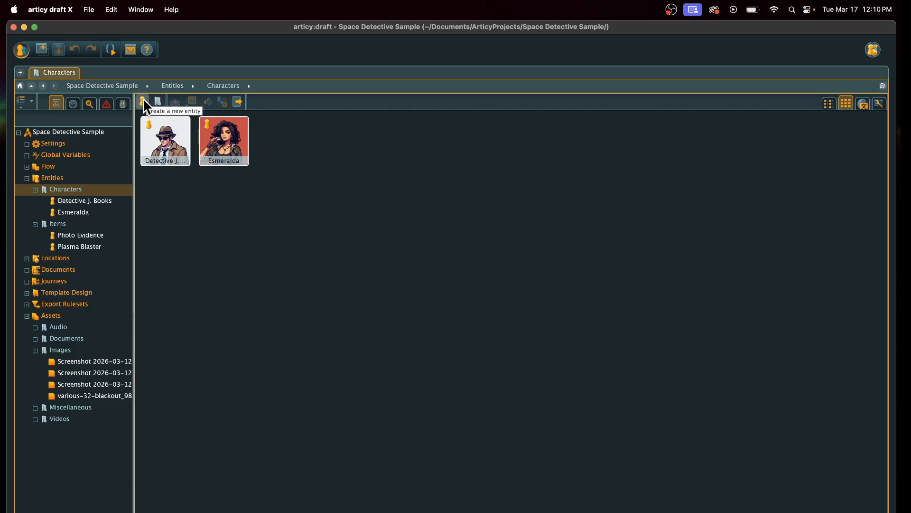
double_click(158, 147)
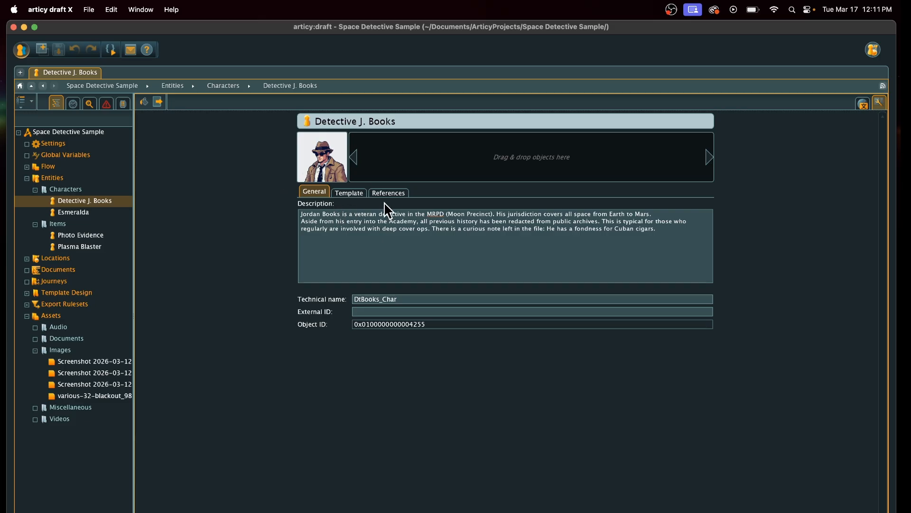
drag(338, 214, 595, 247)
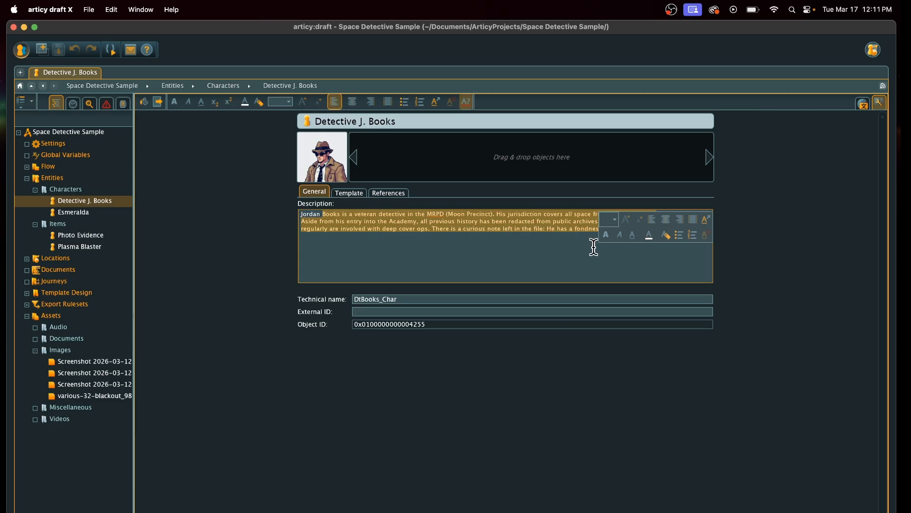
click(558, 229)
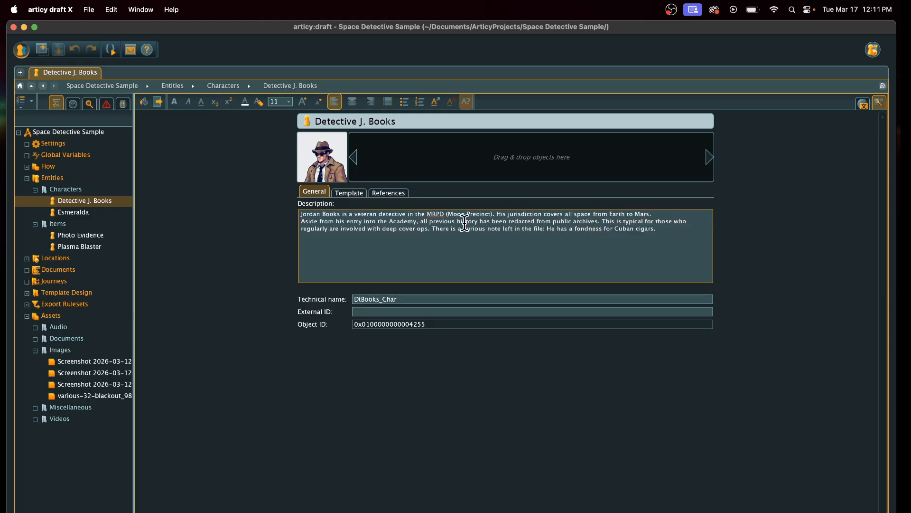
Step: View the template and references of Detective J. Books, and Esmeralda's references and general description
click(386, 194)
click(353, 195)
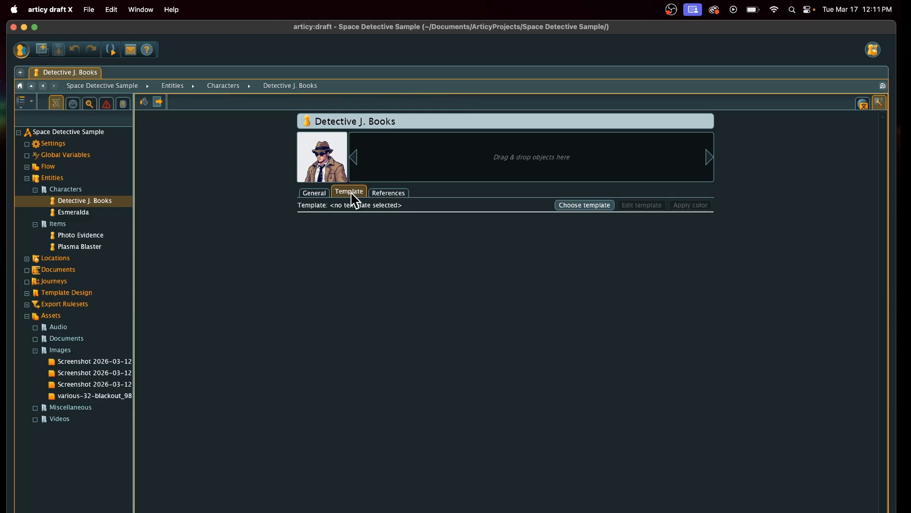
click(387, 194)
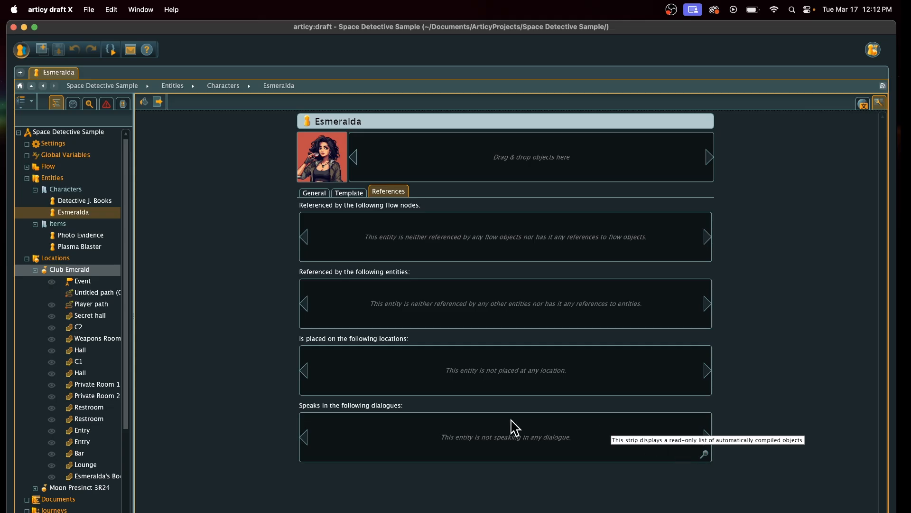
click(314, 192)
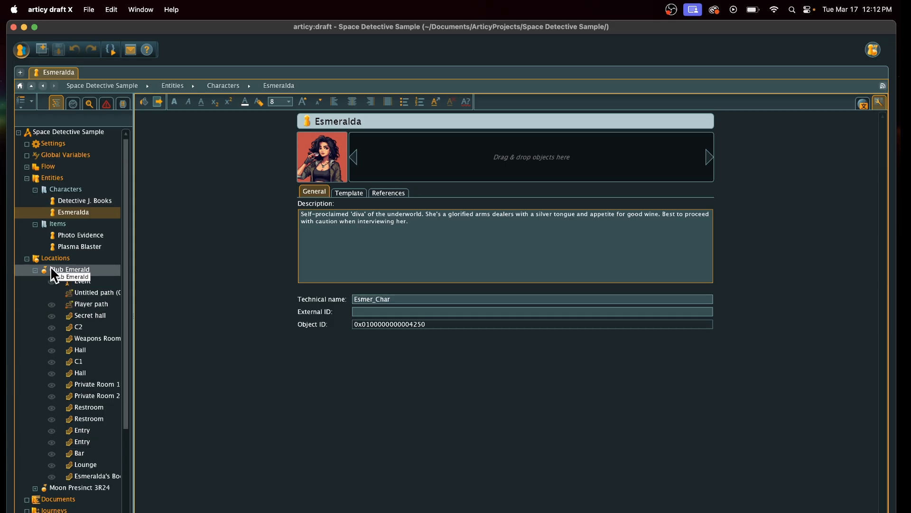
Step: Open the Club Emerald location map and inspect its Player path and Event marker
click(34, 270)
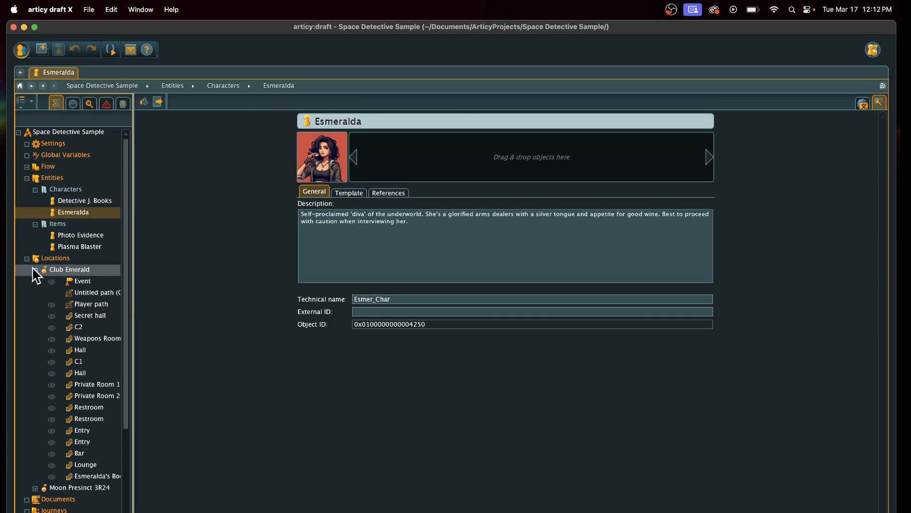
click(79, 269)
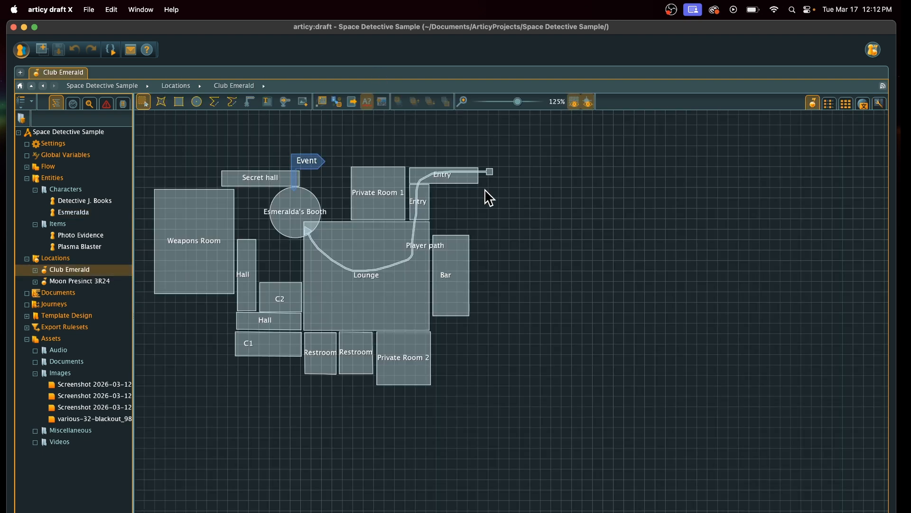
drag(535, 211, 558, 215)
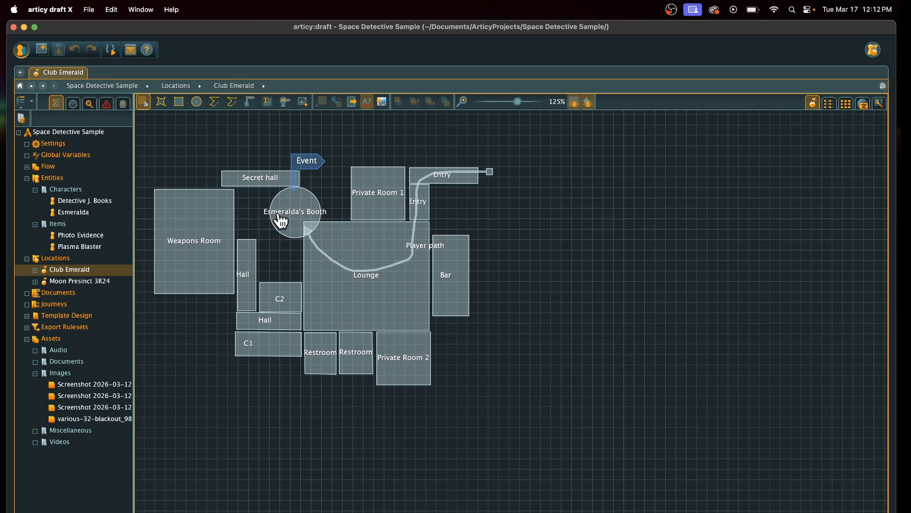
click(417, 257)
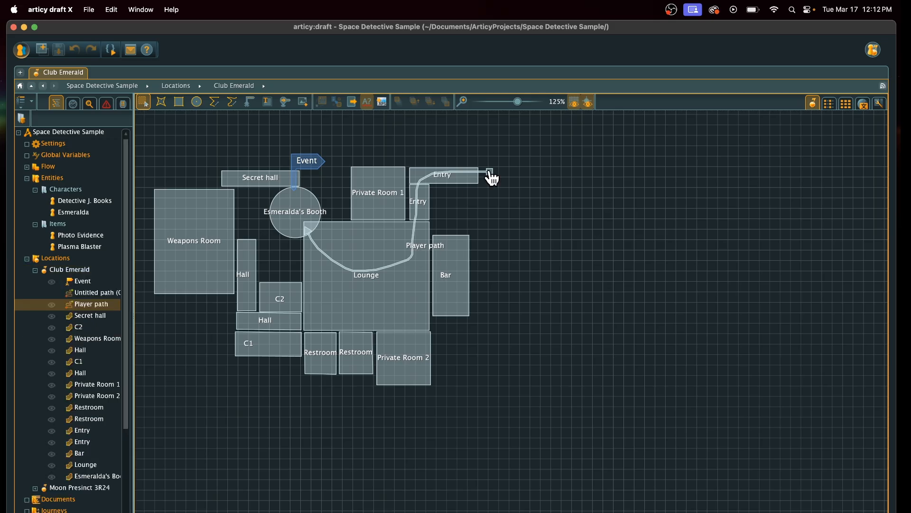
click(303, 164)
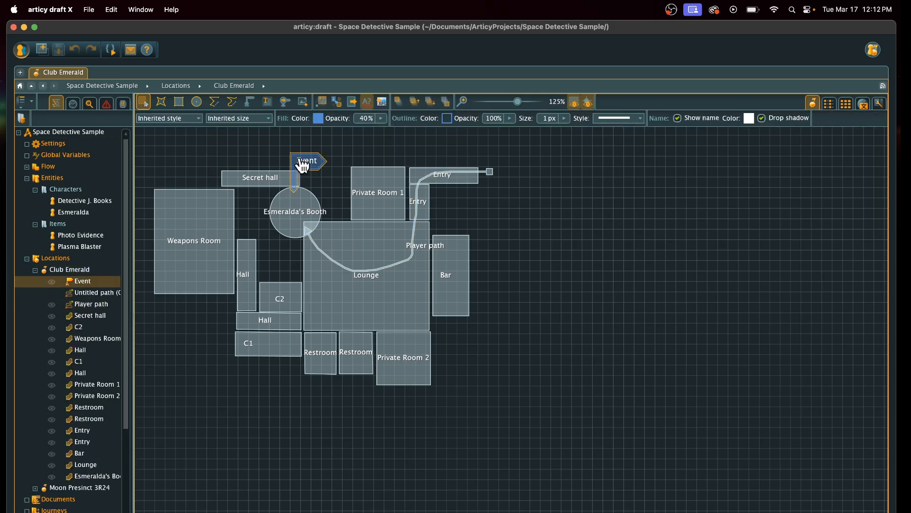
click(338, 150)
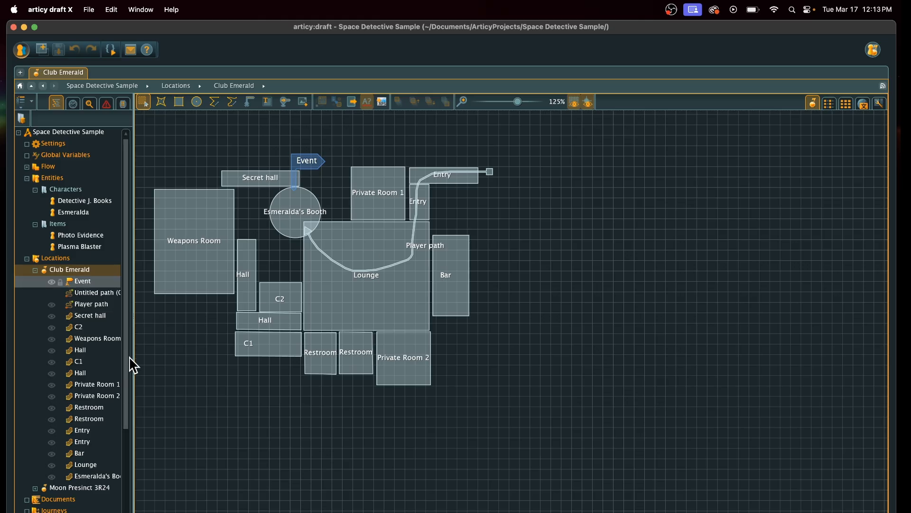
Step: Draw a rectangular zone in the empty area east of the Bar on the Club Emerald map, and delete it
click(178, 102)
drag(558, 214, 680, 332)
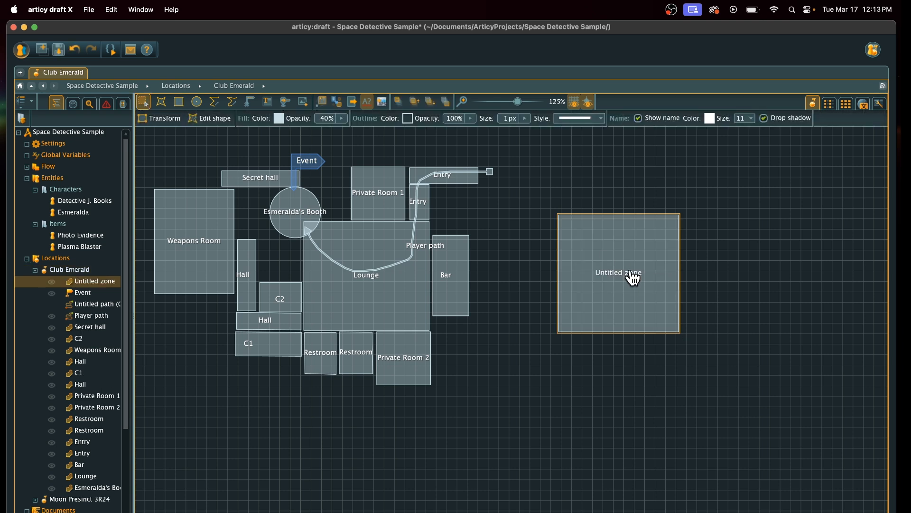
right_click(595, 250)
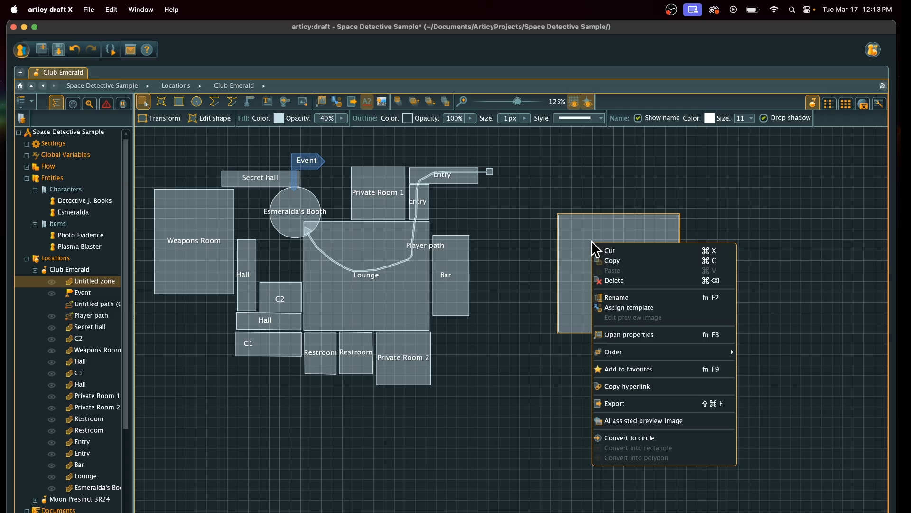
click(608, 281)
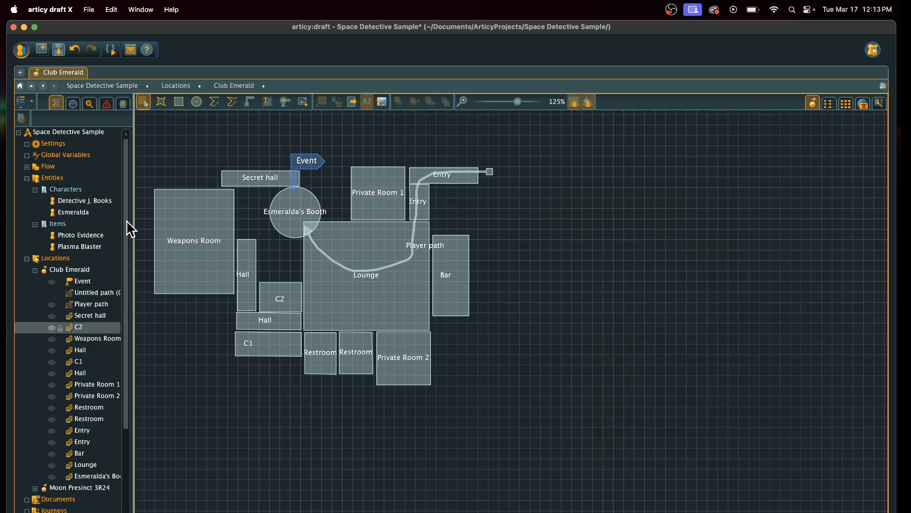
Step: View the Moon Presinct 3R24 location map and collapse the Club Emerald branch
scroll(123, 340, down, 5)
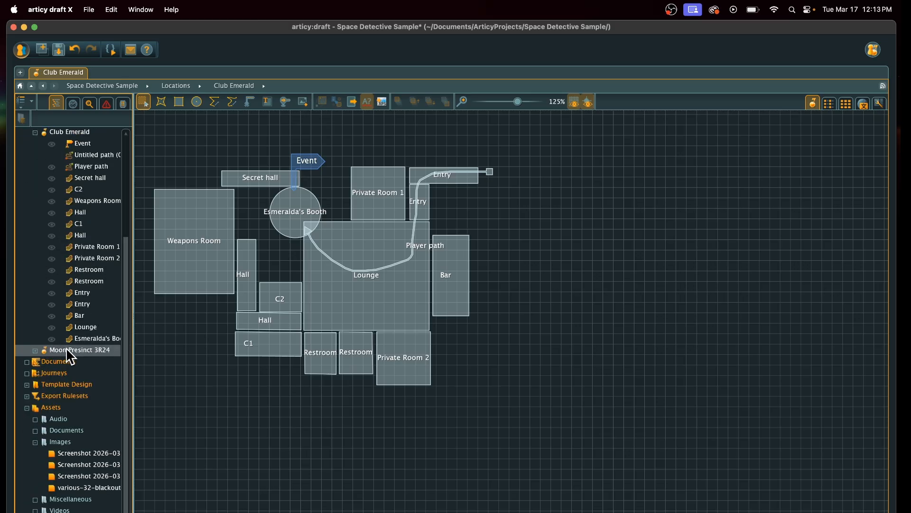
double_click(69, 353)
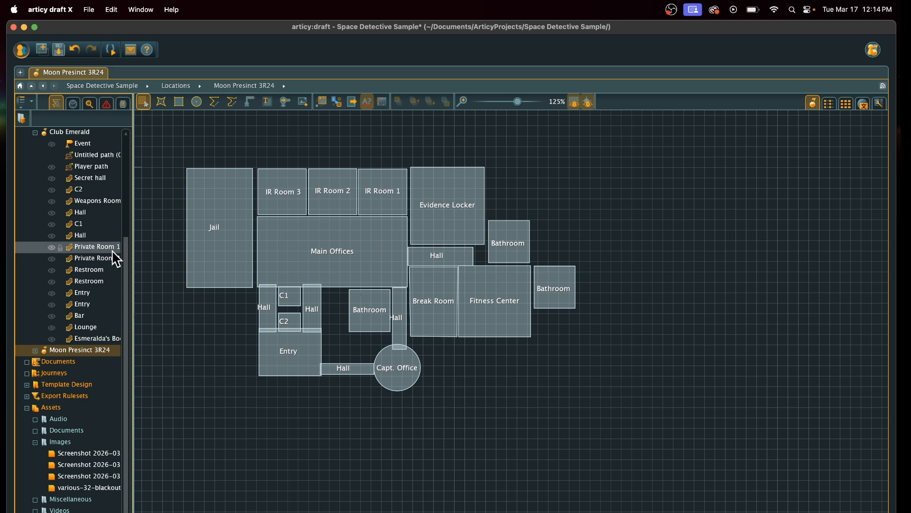
click(35, 133)
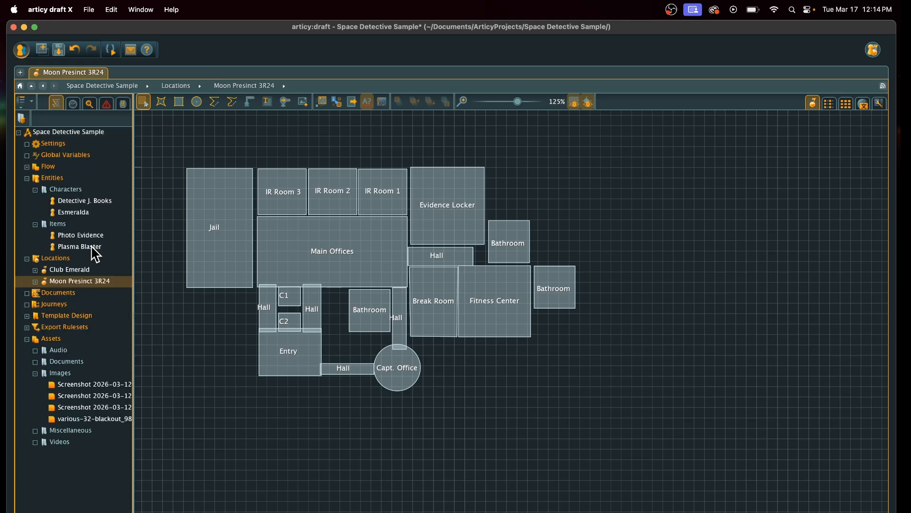
Step: Return to the Flow and delete Esmeralda's unconnected "..." dialogue fragment
click(58, 165)
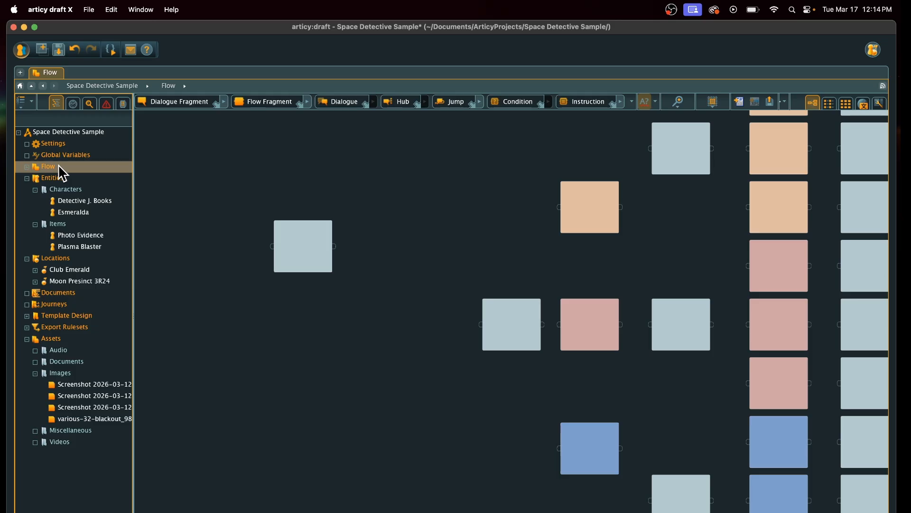
click(306, 222)
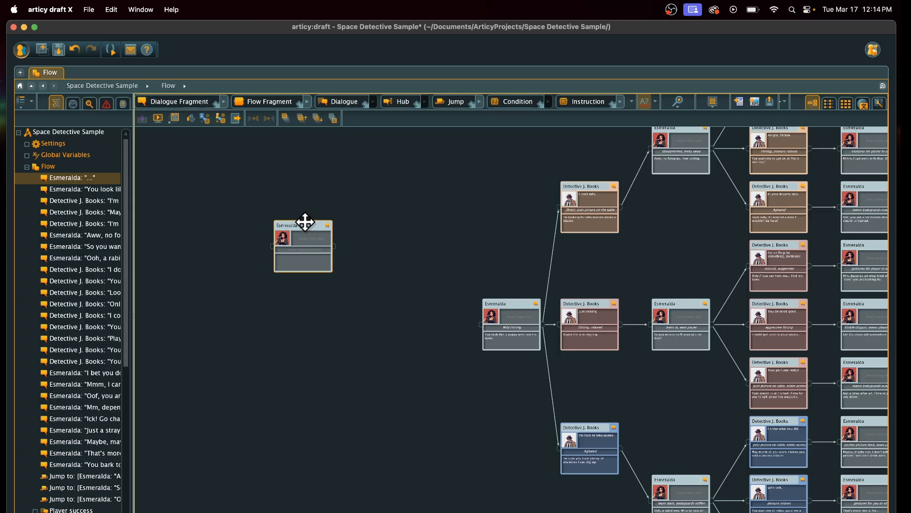
right_click(305, 222)
click(352, 279)
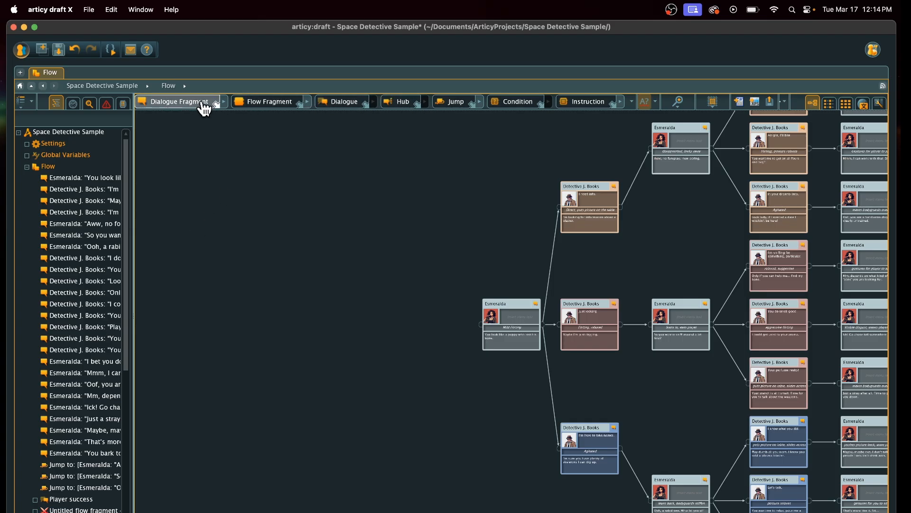
Step: Add a new dialogue fragment in the empty flow area ahead of Esmeralda's "You look like a puppy" fragment
drag(178, 102, 250, 223)
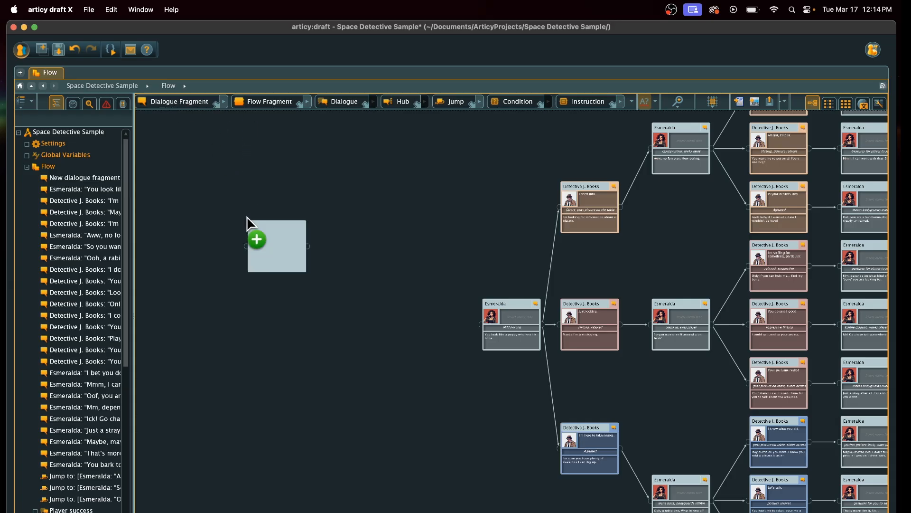
right_click(262, 326)
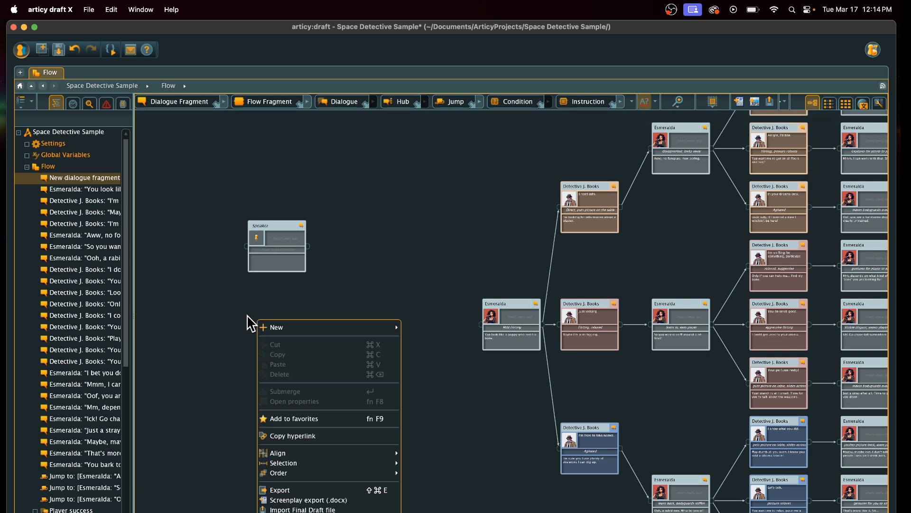
click(252, 325)
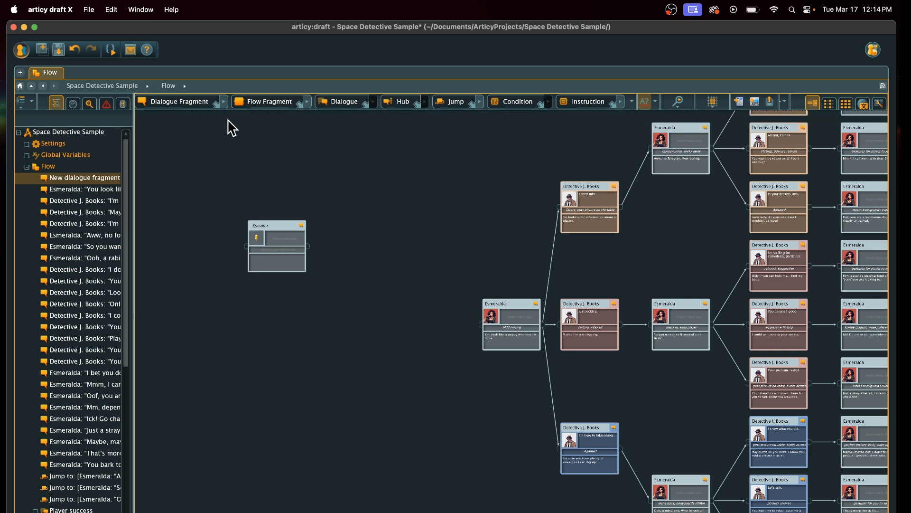
click(224, 103)
click(198, 161)
Step: Reposition the new dialogue fragment in the open space to the left of Esmeralda's "You look like a puppy" fragment
drag(266, 226, 321, 260)
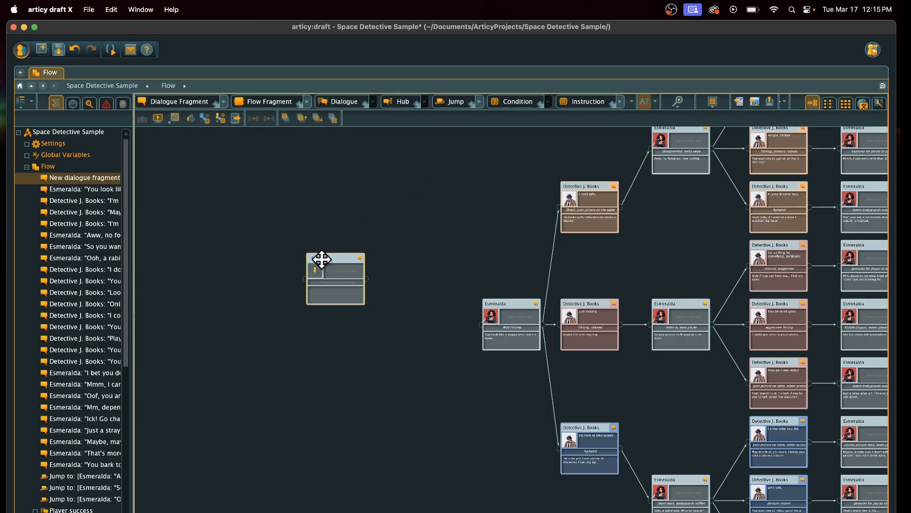
click(679, 104)
click(712, 117)
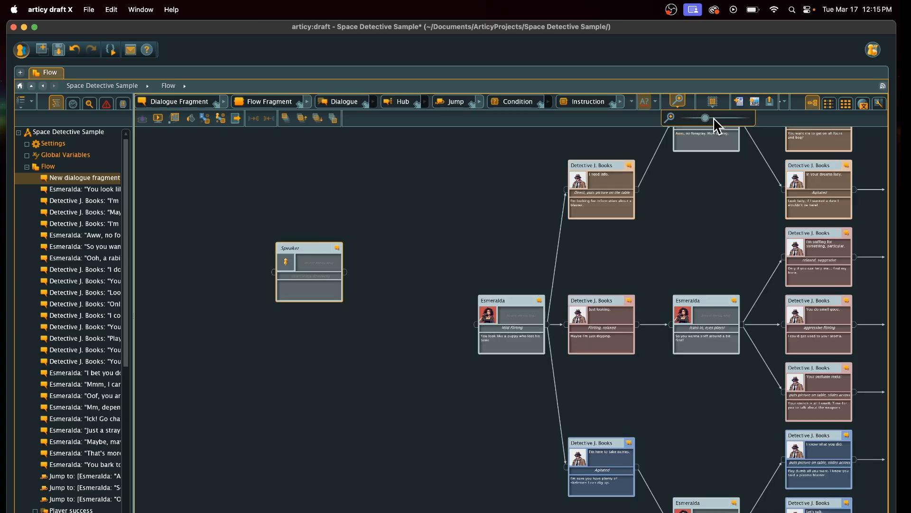
click(713, 117)
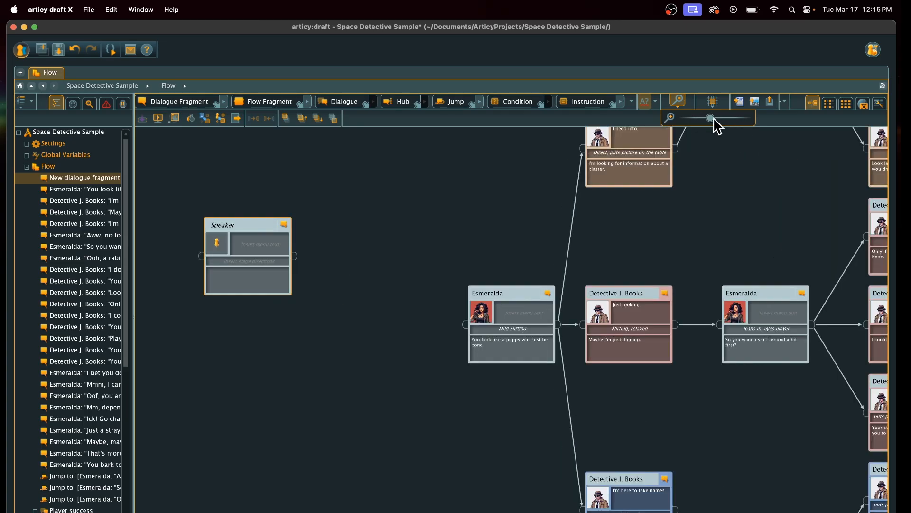
click(79, 180)
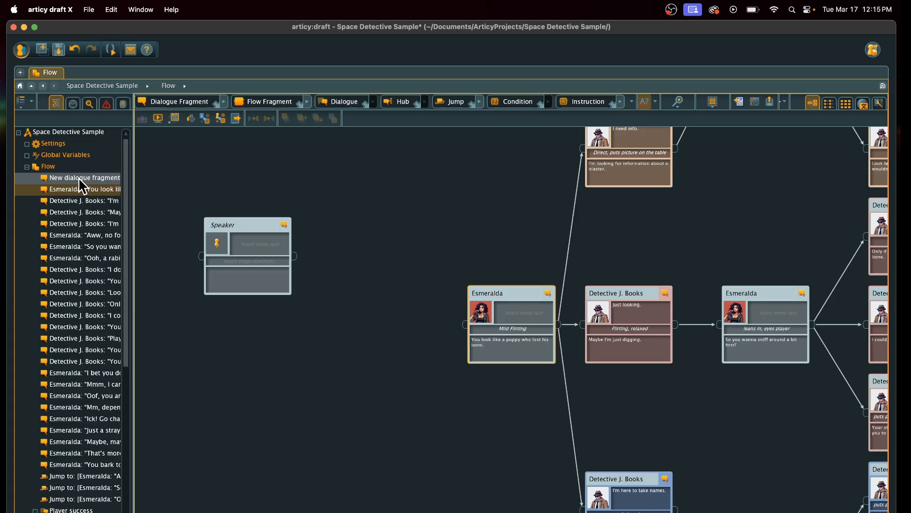
click(79, 178)
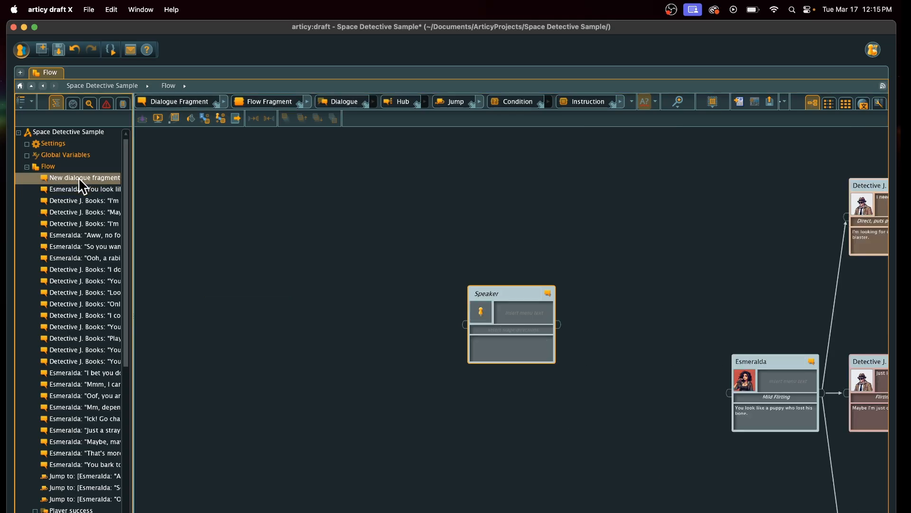
drag(526, 290, 275, 279)
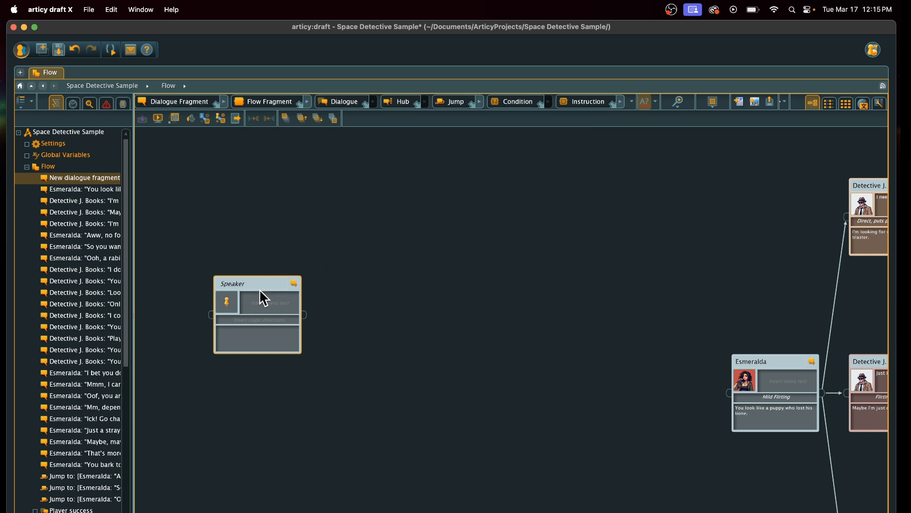
drag(260, 287, 320, 278)
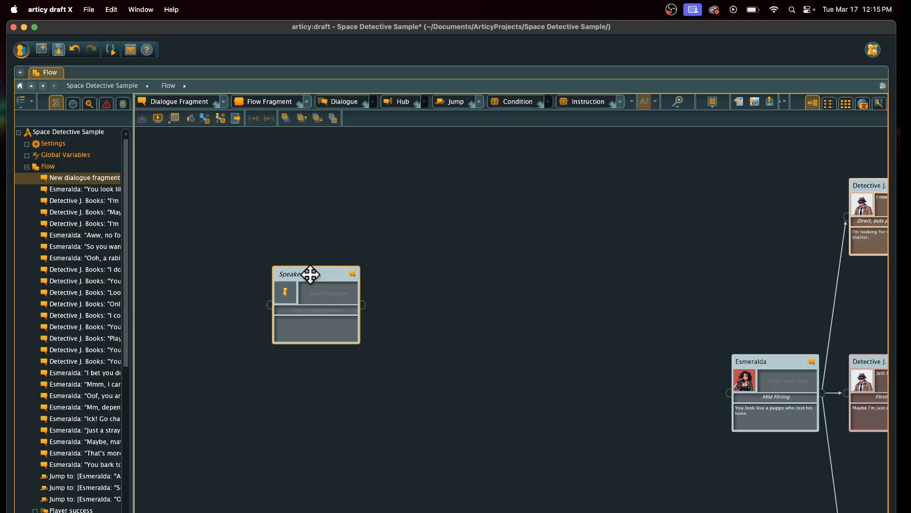
Step: Assign Esmeralda as the speaker of the new dialogue fragment and shift the fragment slightly farther from the existing dialogue
click(289, 293)
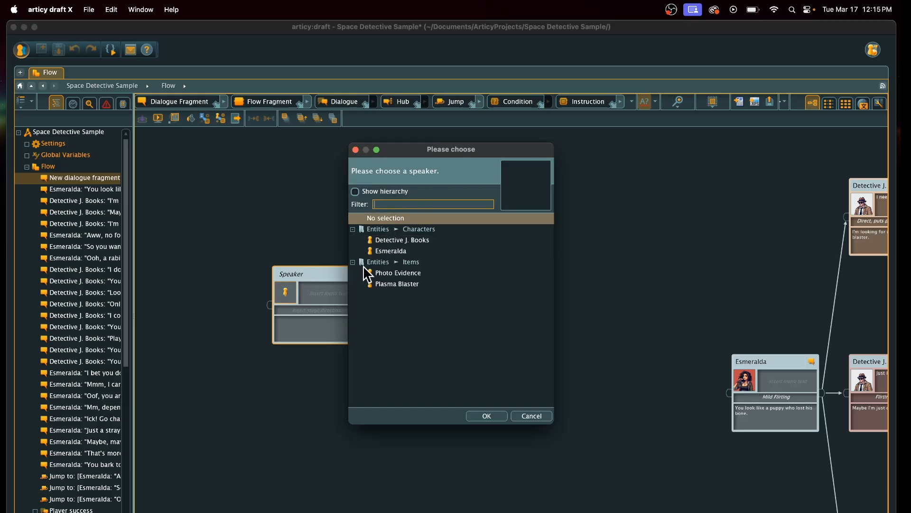
click(389, 248)
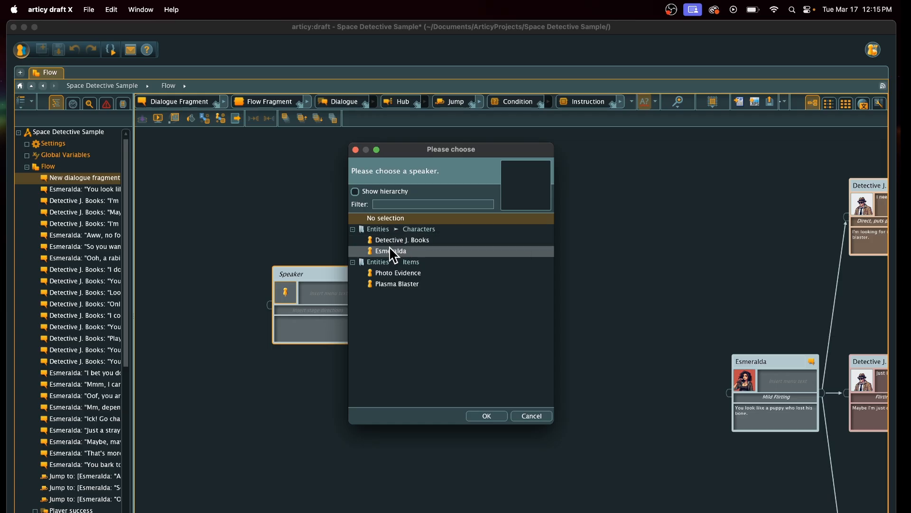
click(391, 251)
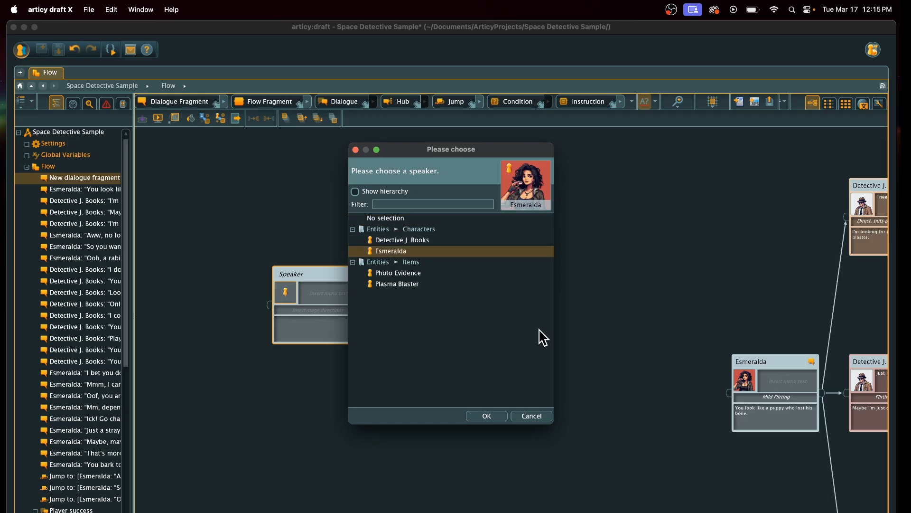
click(496, 420)
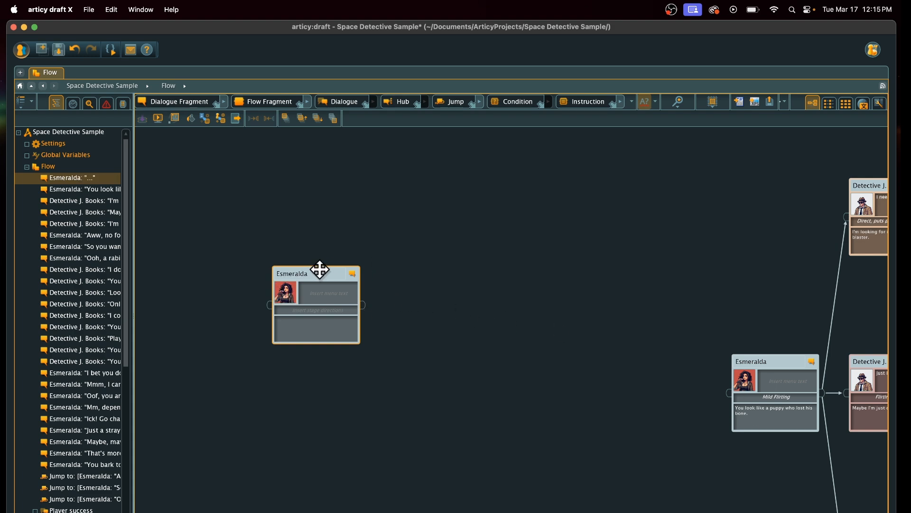
drag(319, 269, 286, 260)
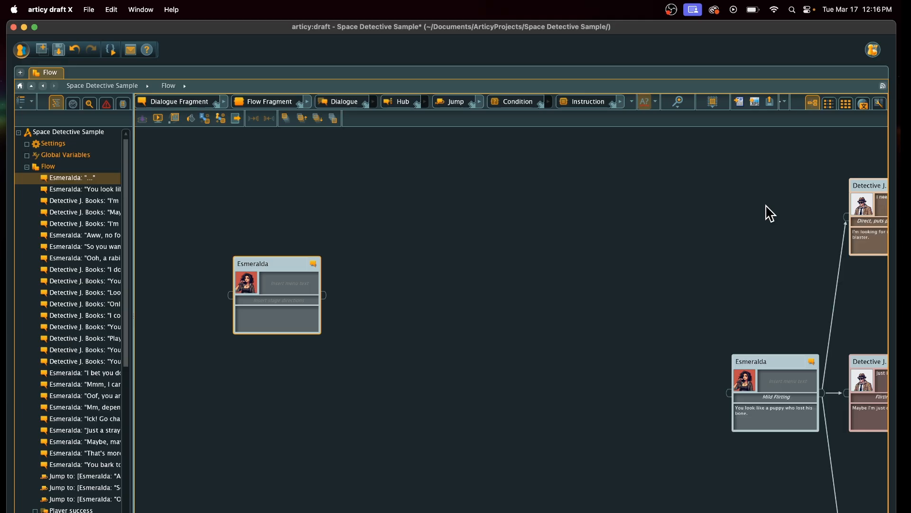
Step: Resize Esmeralda's new dialogue fragment to be slightly larger and reposition it in the open flow area
click(680, 104)
click(704, 118)
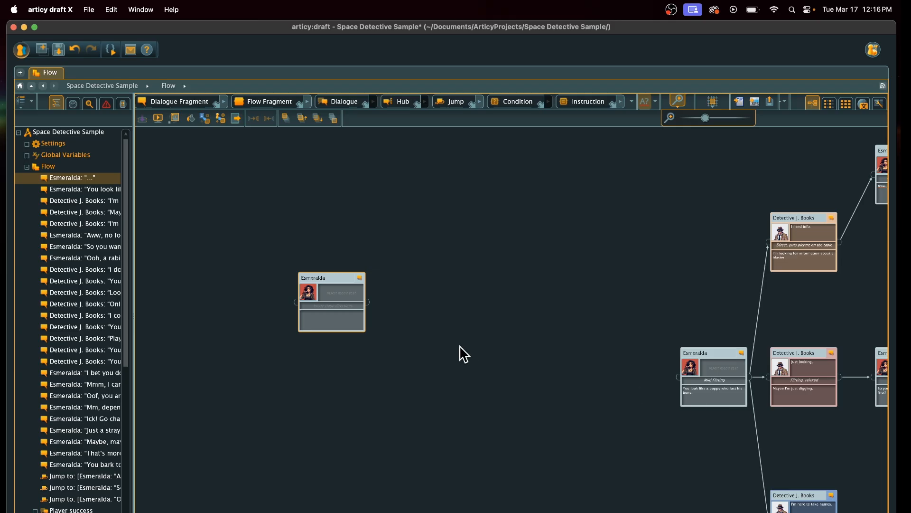
click(335, 306)
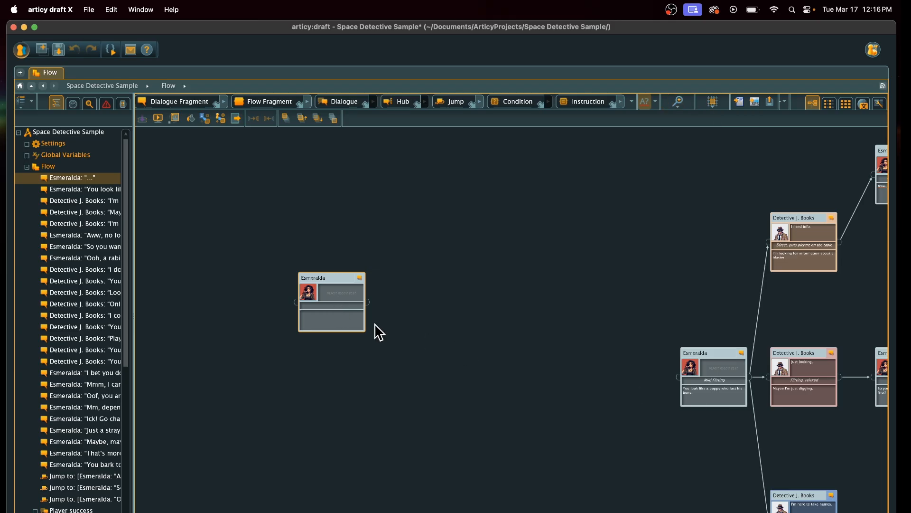
click(365, 273)
drag(364, 273, 421, 218)
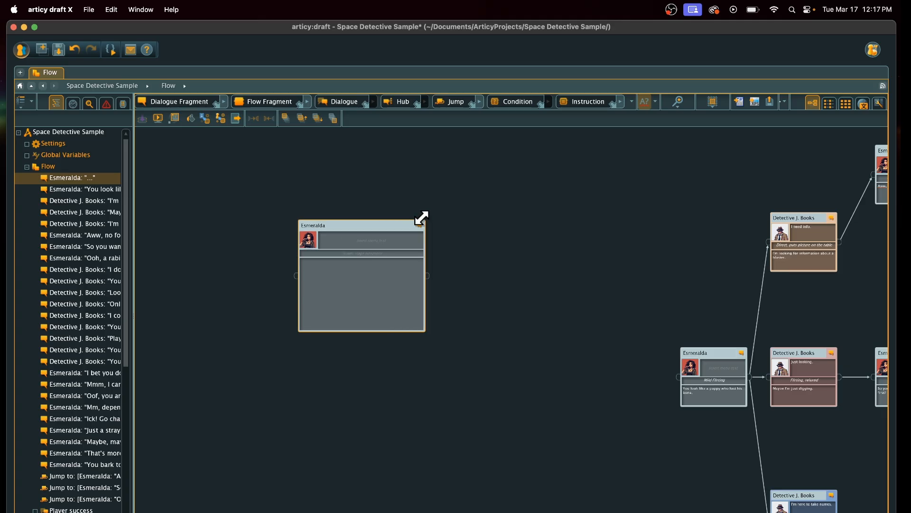
drag(362, 222, 343, 257)
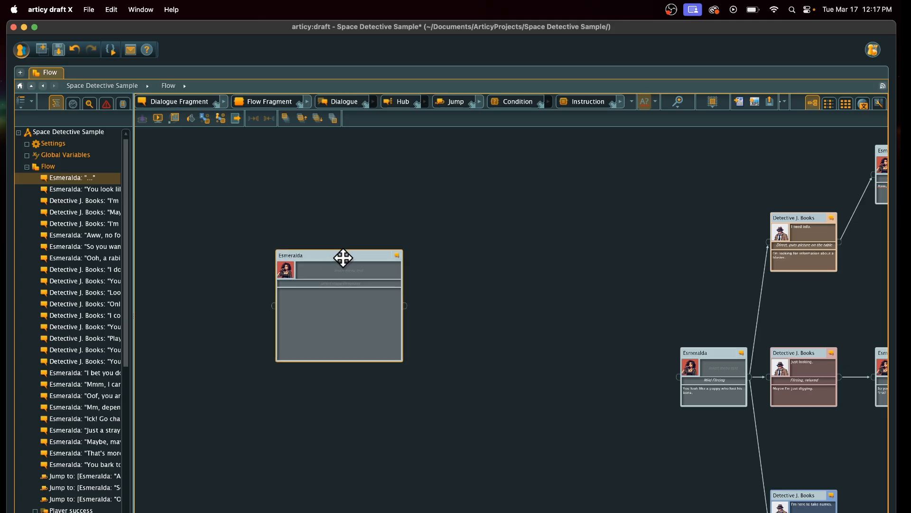
drag(403, 250, 358, 287)
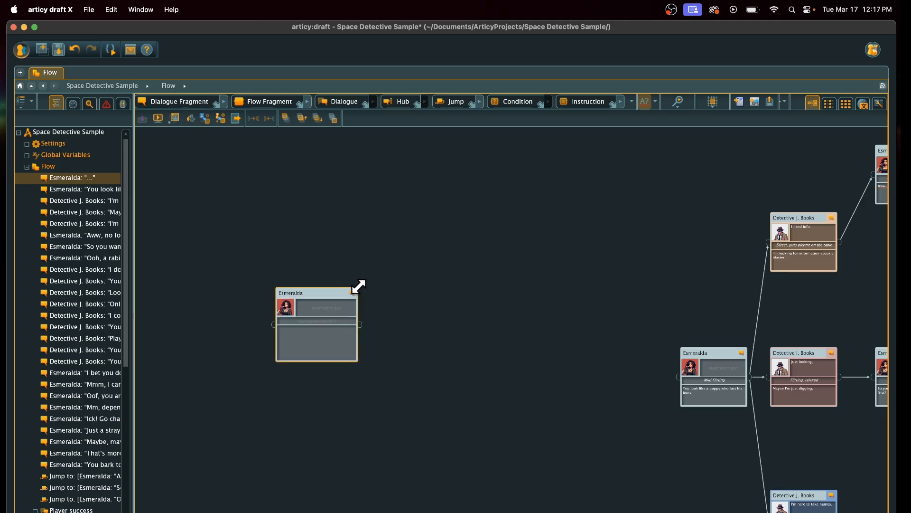
Step: Set the stage directions of Esmeralda's new dialogue fragment to "flirting"
click(337, 311)
click(323, 319)
click(286, 344)
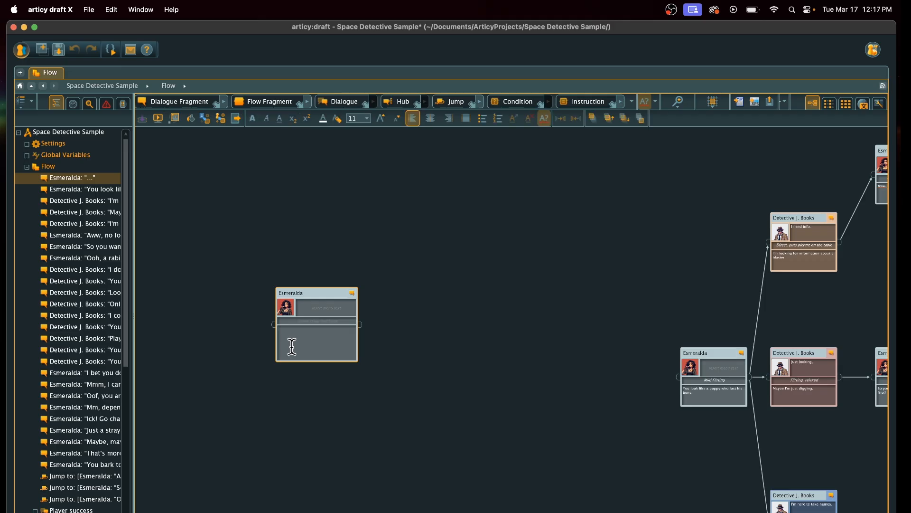
click(321, 323)
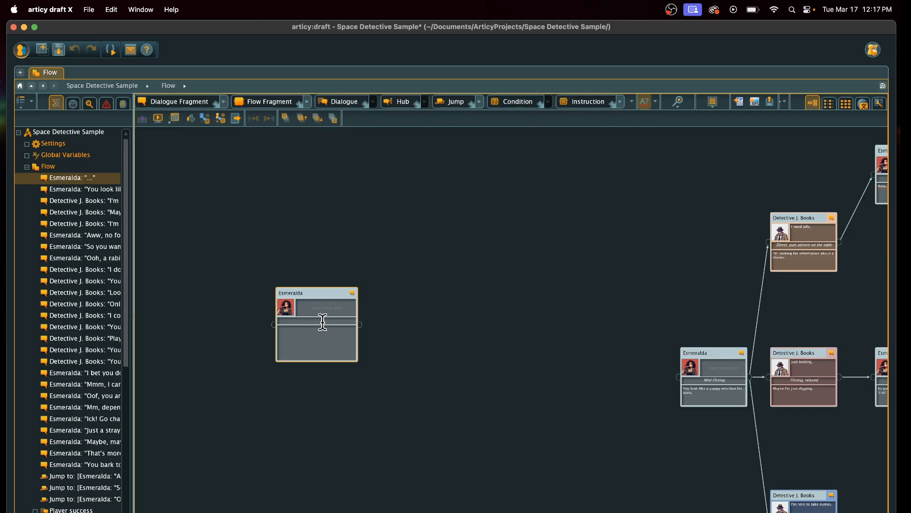
text(flirting)
Step: Enter "Hi, how are you?" as the spoken line of Esmeralda's new dialogue fragment
click(337, 342)
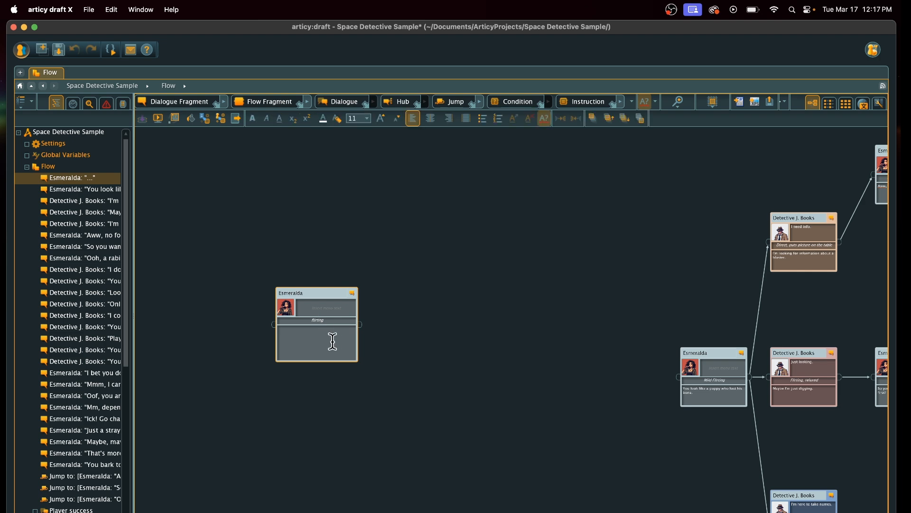
text(Hi how are o)
key(BackSpace)
text(,)
click(335, 339)
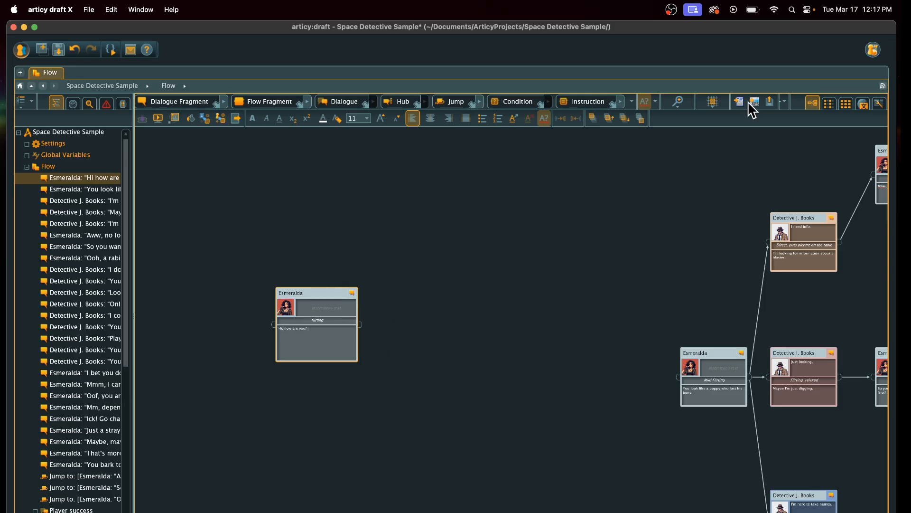
Step: Set the stage directions of Esmeralda's "Hi, how are you?" fragment to "Friendly"
click(679, 102)
click(713, 120)
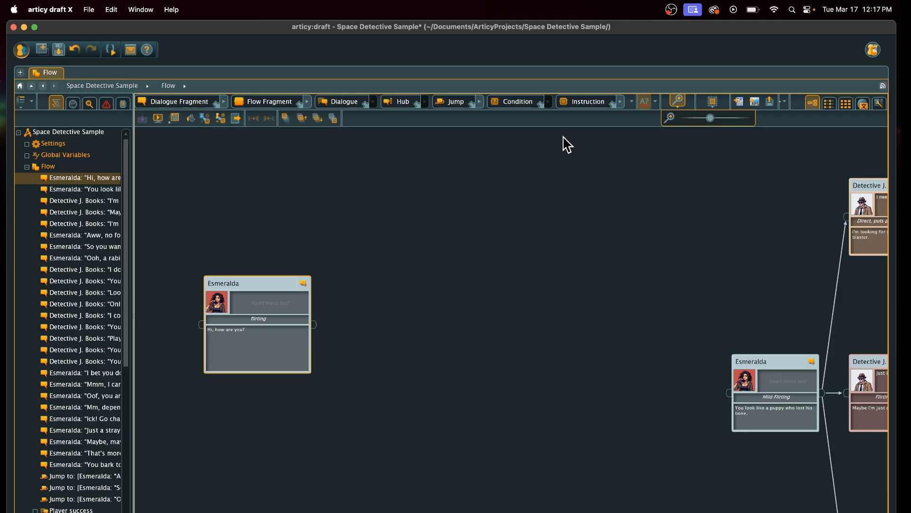
double_click(266, 319)
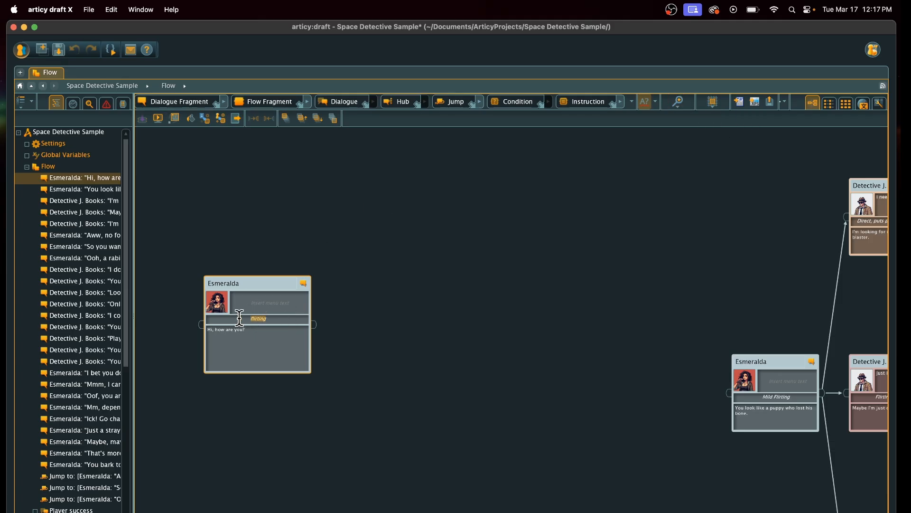
text(Friendly)
key(Return)
click(288, 345)
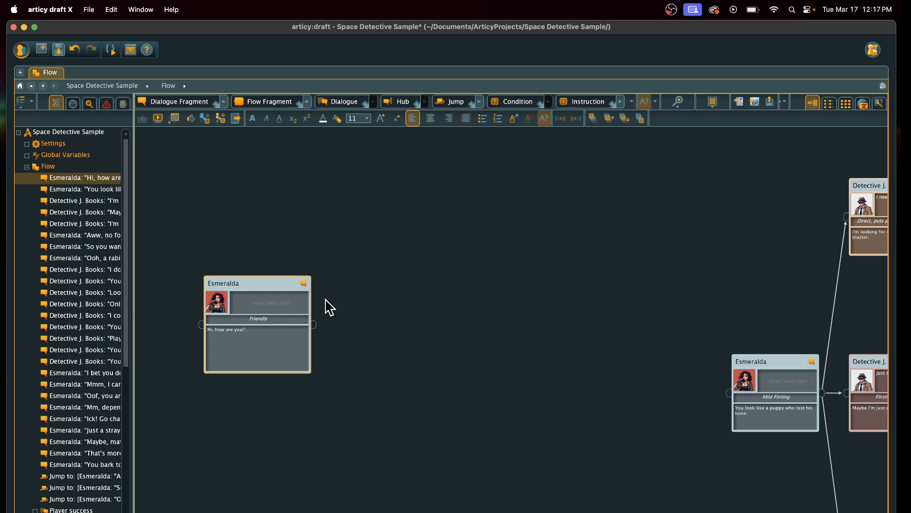
Step: Add a connected Detective J. Books dialogue fragment following Esmeralda's "Hi, how are you?" fragment
drag(315, 327, 401, 322)
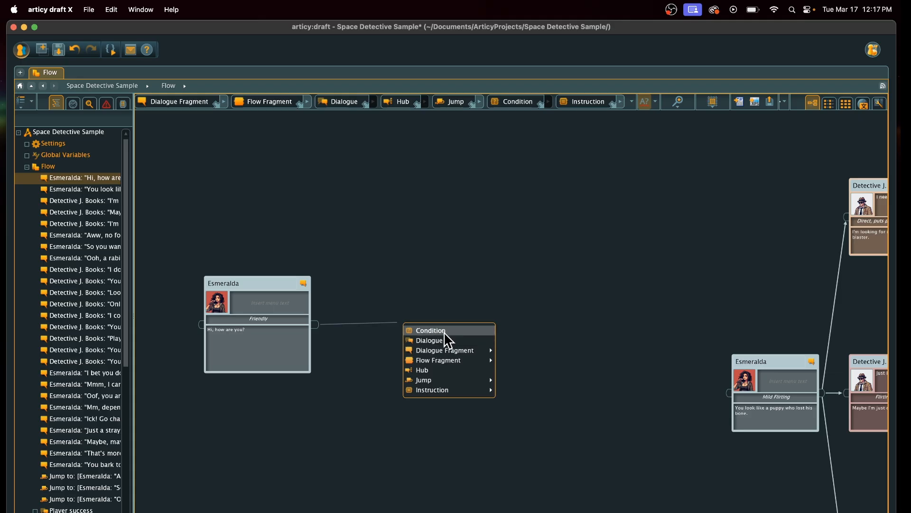
mouse_move(483, 350)
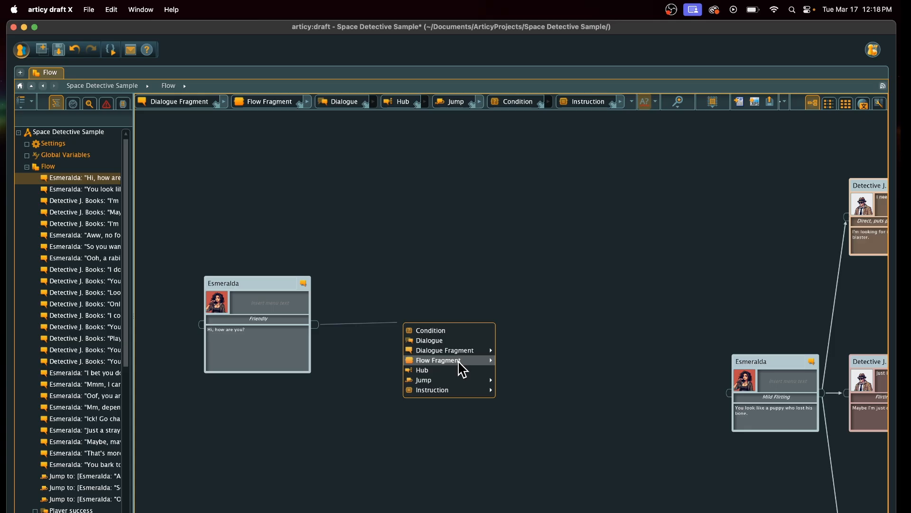
mouse_move(461, 375)
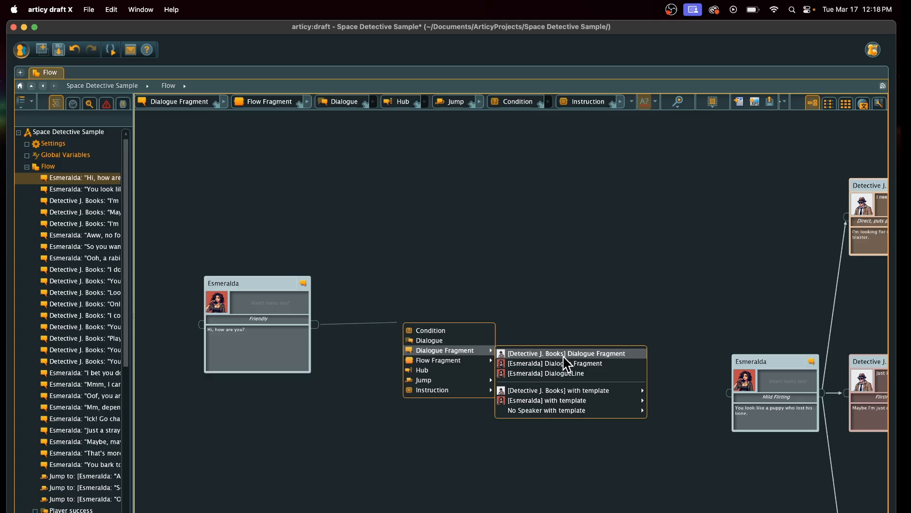
click(588, 353)
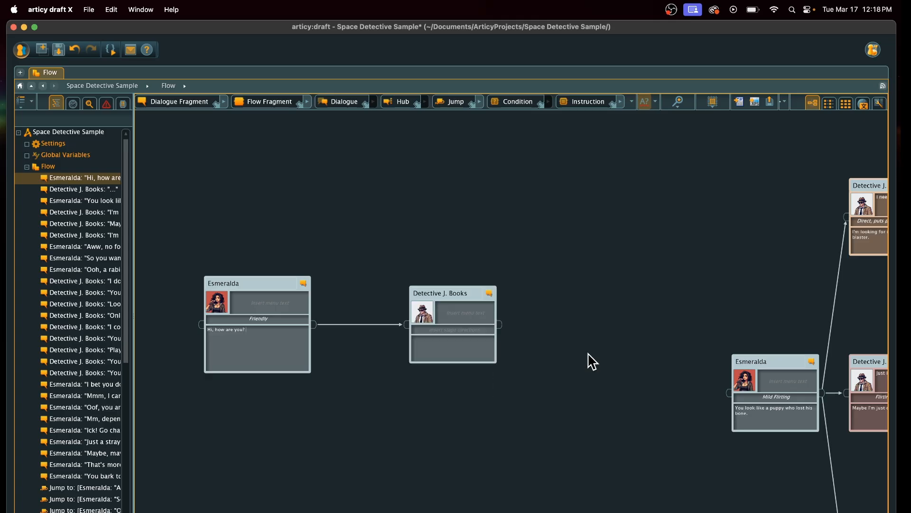
click(470, 293)
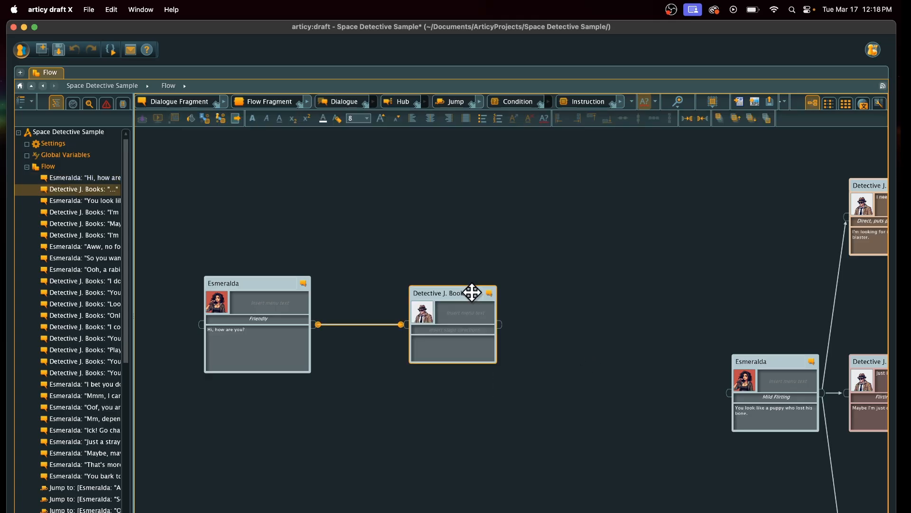
click(316, 330)
right_click(315, 327)
click(329, 285)
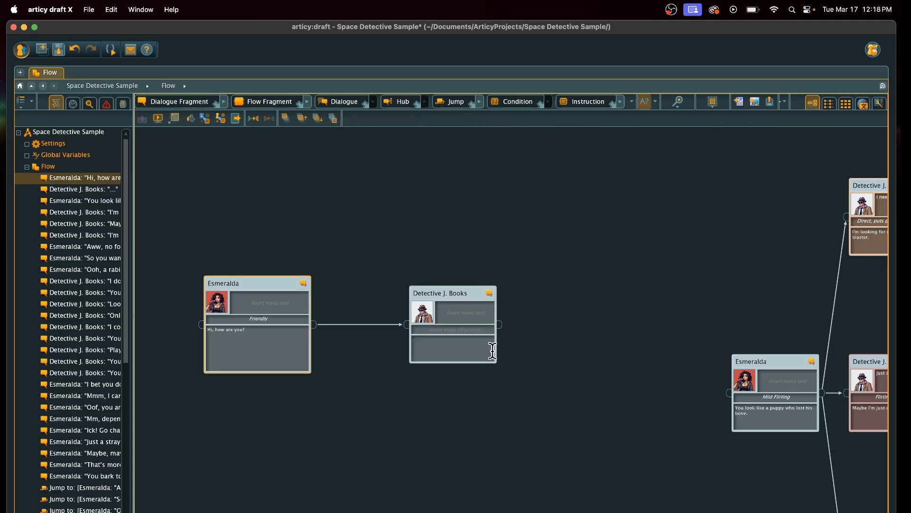
right_click(316, 326)
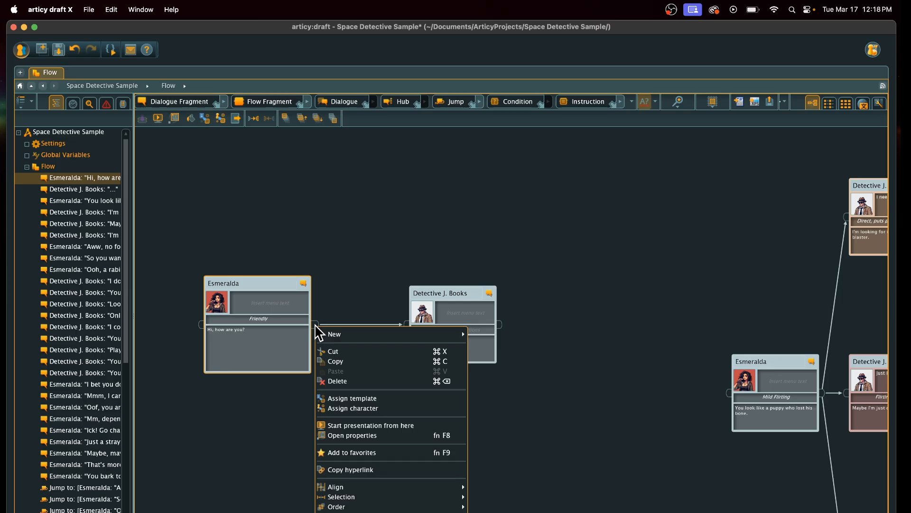
click(326, 309)
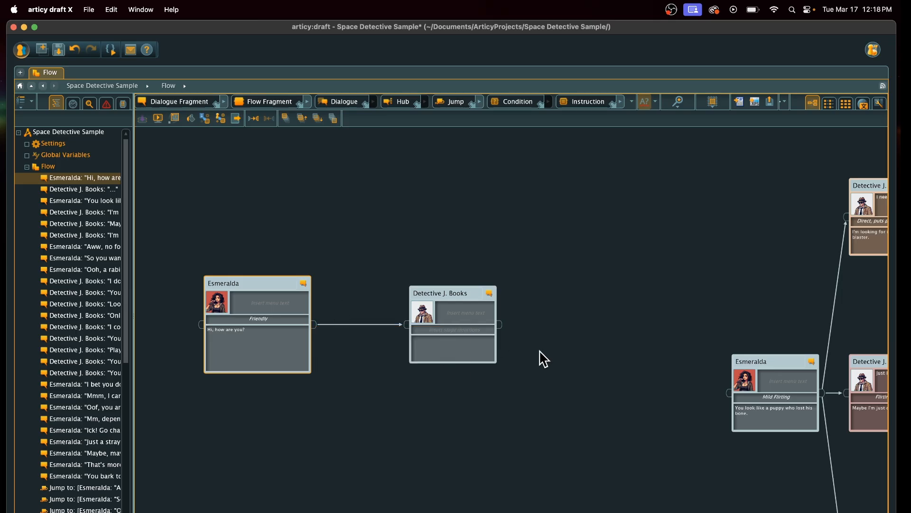
Step: Try to branch three Esmeralda dialogue fragments from the output of the new Detective J. Books fragment
right_click(501, 327)
click(500, 327)
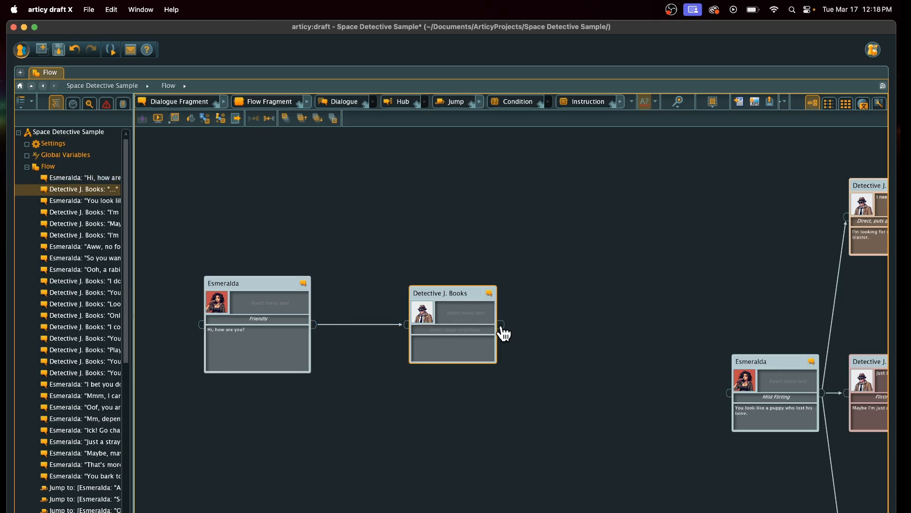
right_click(502, 325)
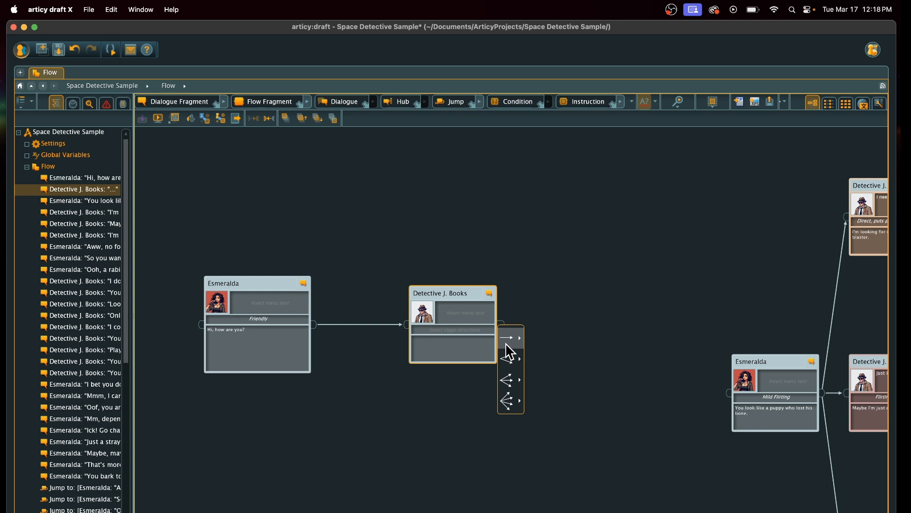
mouse_move(506, 344)
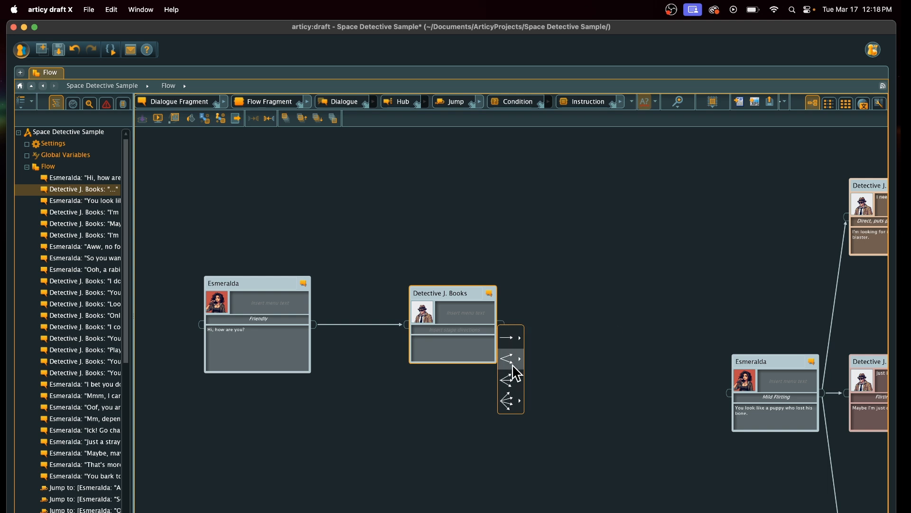
mouse_move(511, 382)
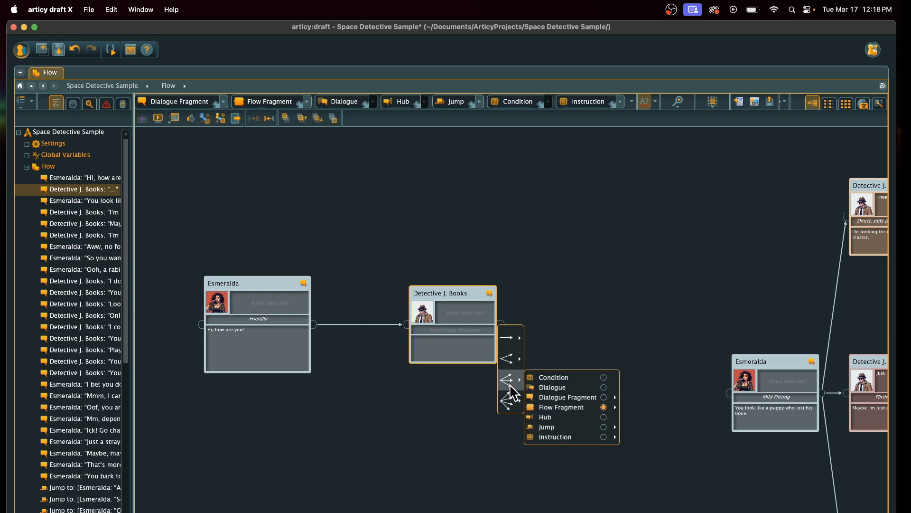
mouse_move(571, 401)
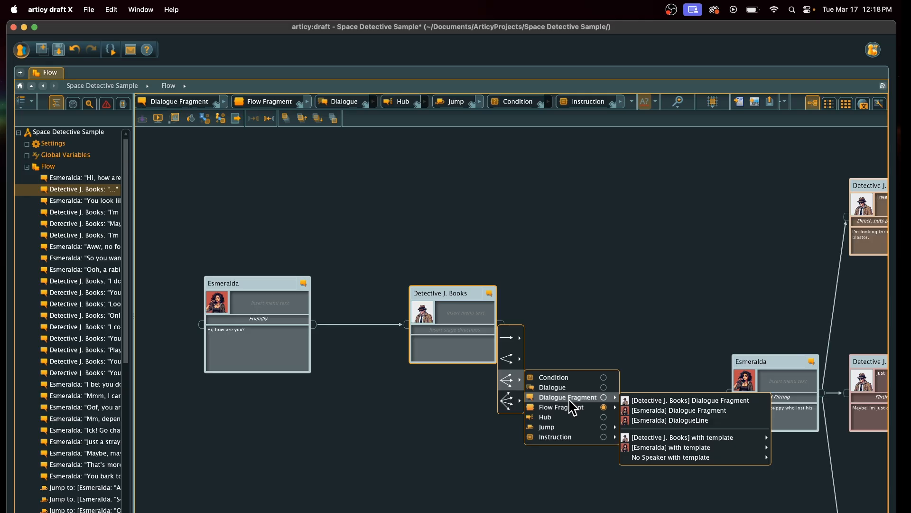
click(671, 409)
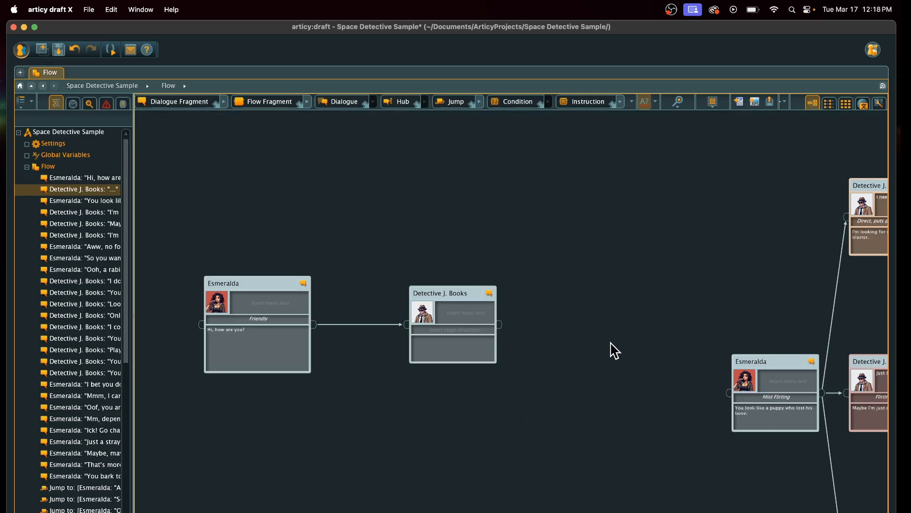
click(504, 334)
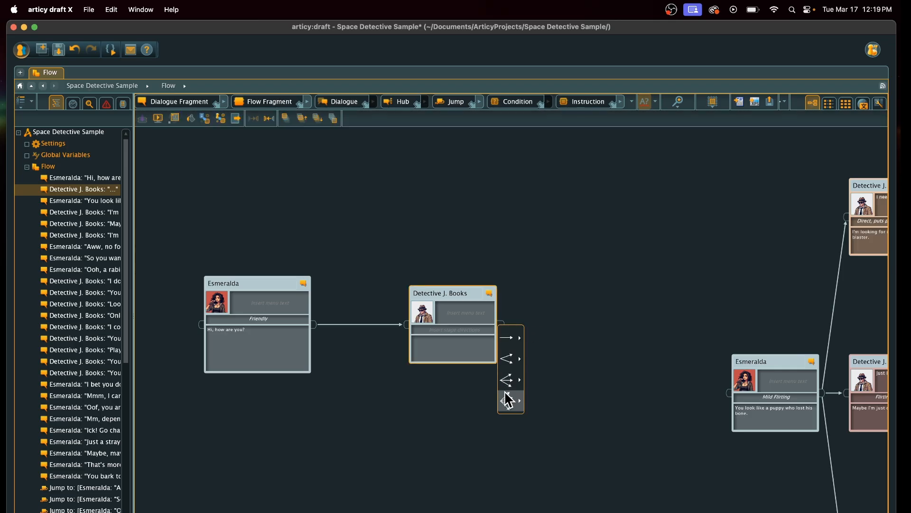
click(633, 309)
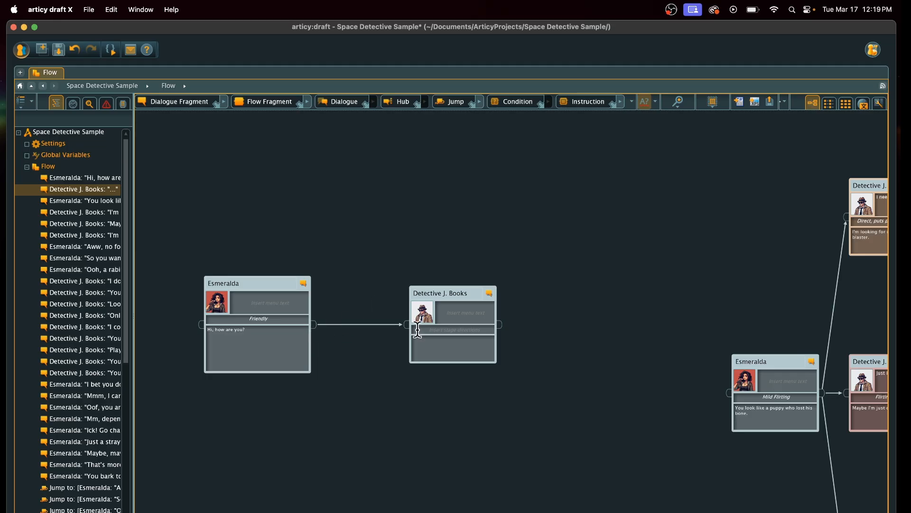
Step: Branch a second dialogue fragment from the output of Esmeralda's "Hi, how are you?" fragment, above the existing Detective J. Books fragment
drag(314, 325, 470, 227)
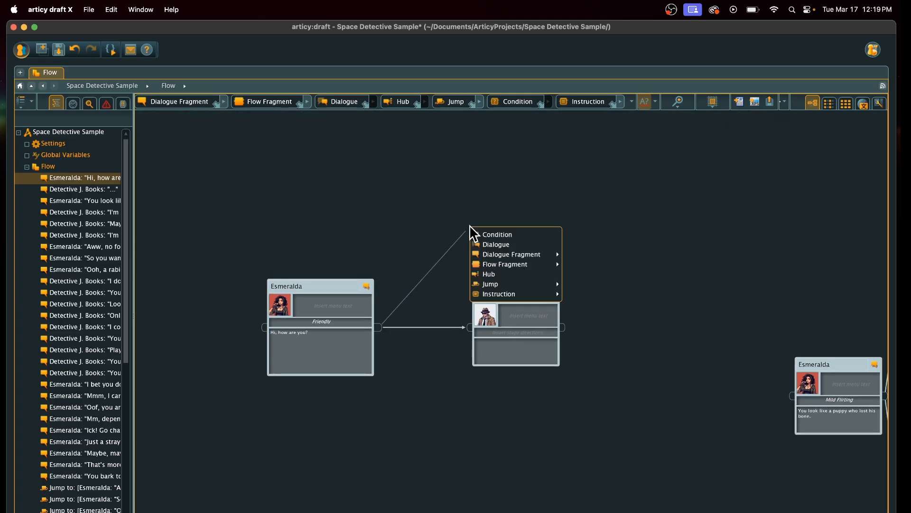
mouse_move(502, 256)
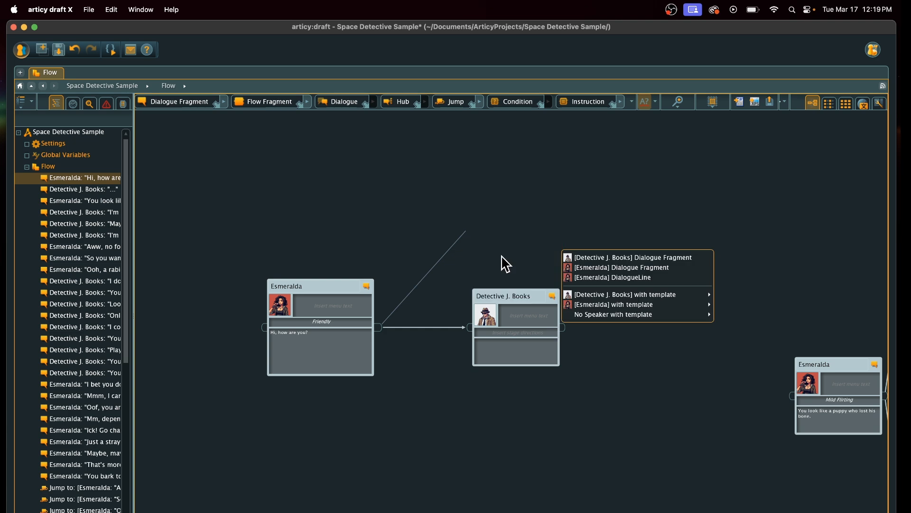
click(610, 258)
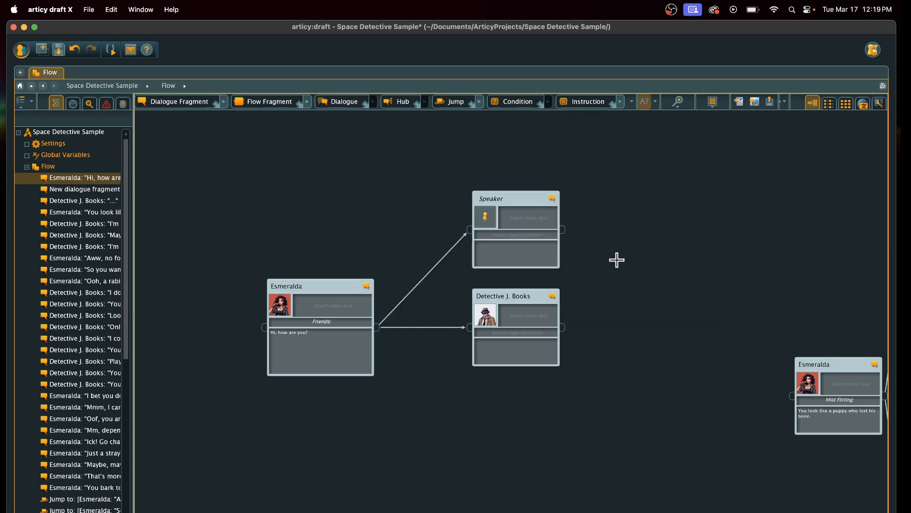
Step: Branch a third fragment, a Detective J. Books dialogue fragment, from Esmeralda's output and space it evenly below the middle one
click(379, 330)
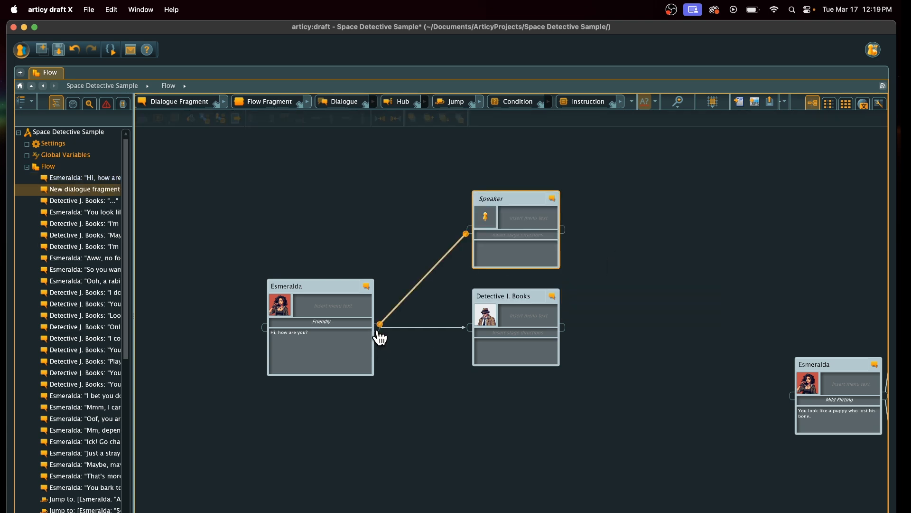
drag(379, 330, 470, 414)
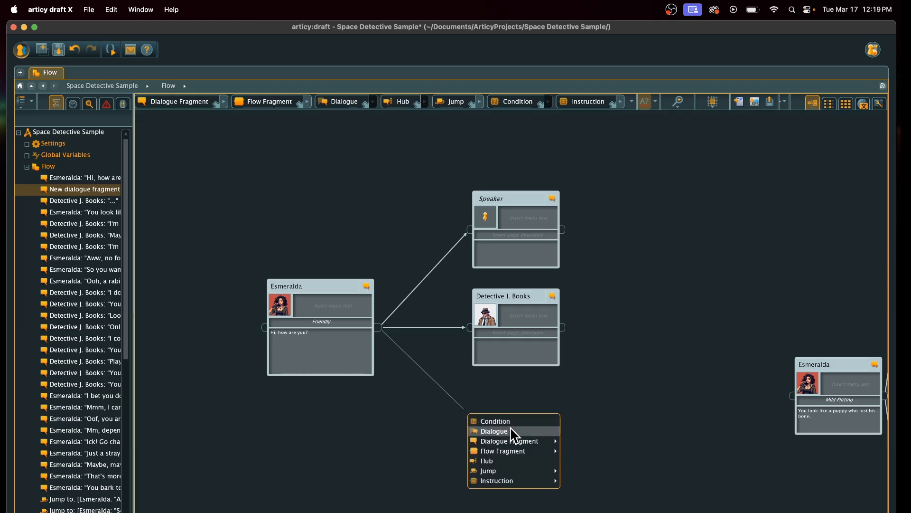
mouse_move(508, 441)
click(594, 443)
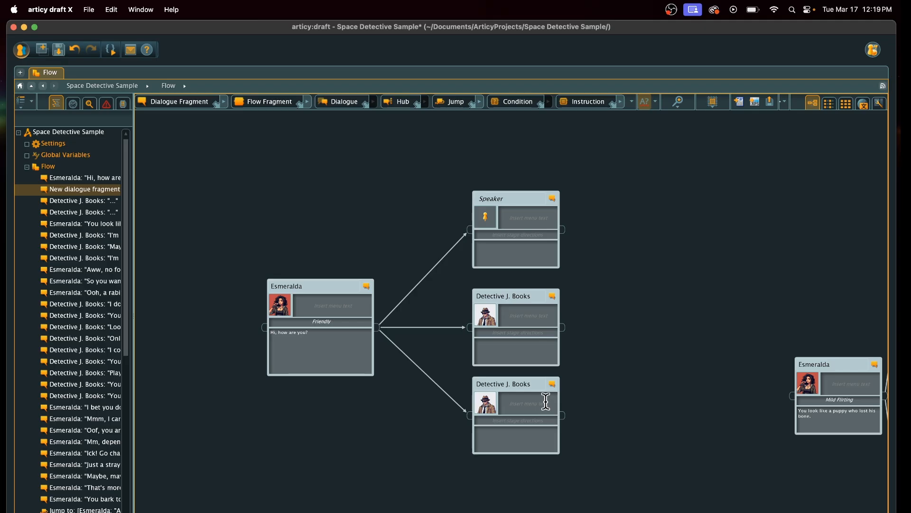
drag(533, 383, 533, 393)
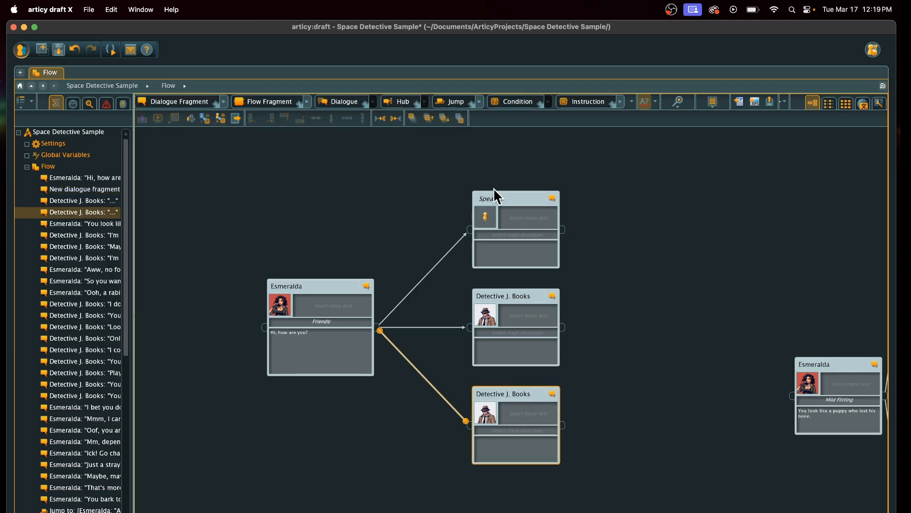
Step: Assign Detective J. Books as the upper fragment's speaker and color the Detective's fragment headers red
click(482, 215)
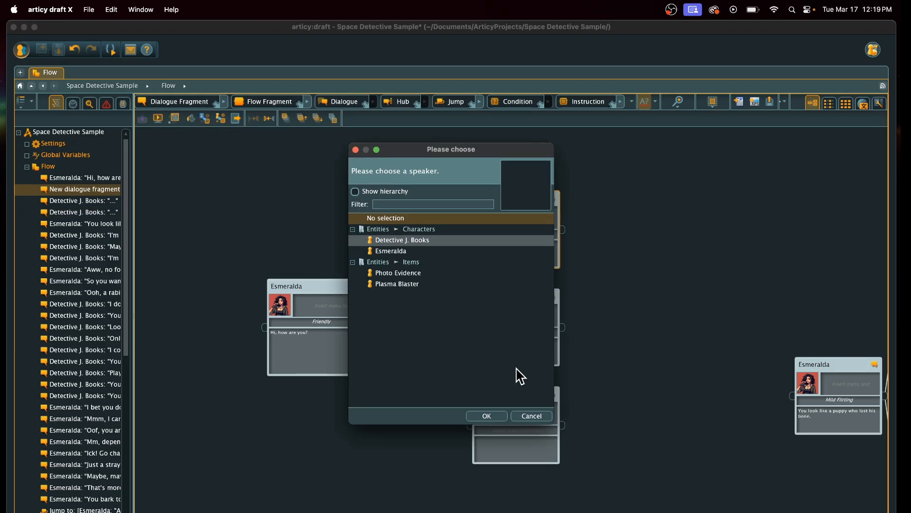
click(482, 416)
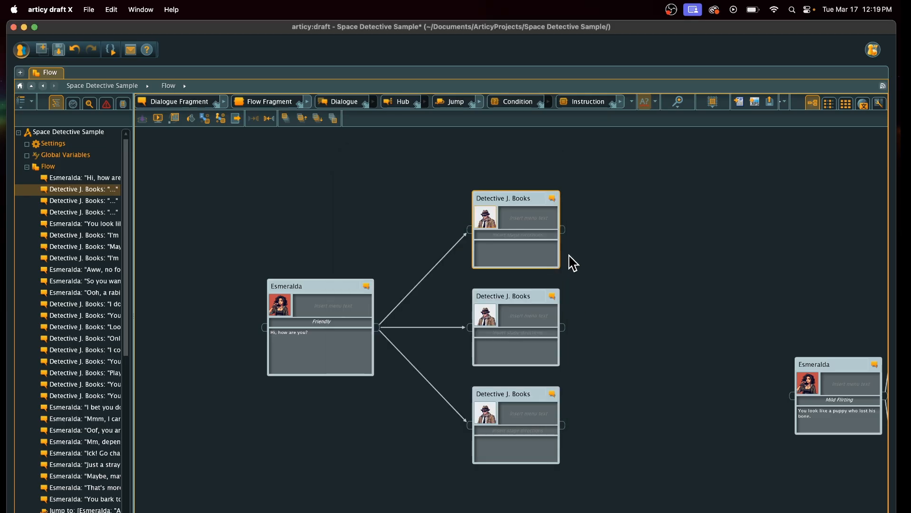
click(190, 118)
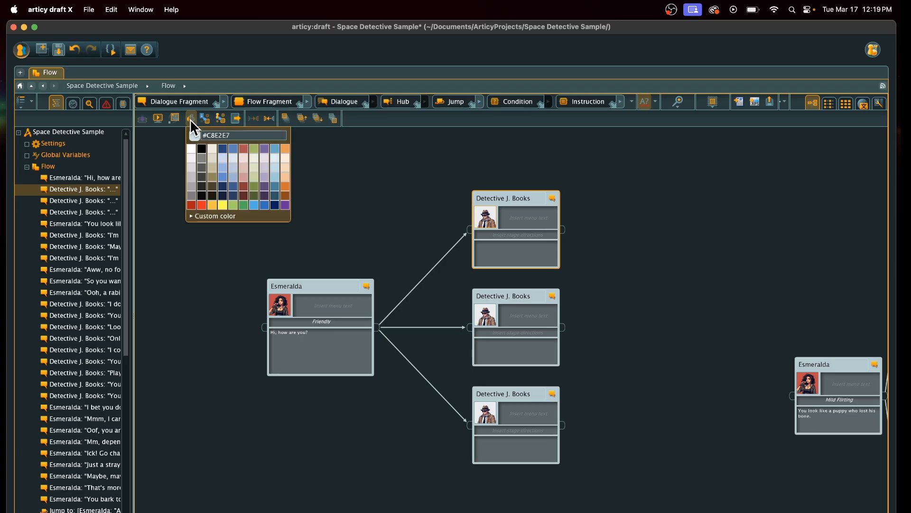
click(242, 148)
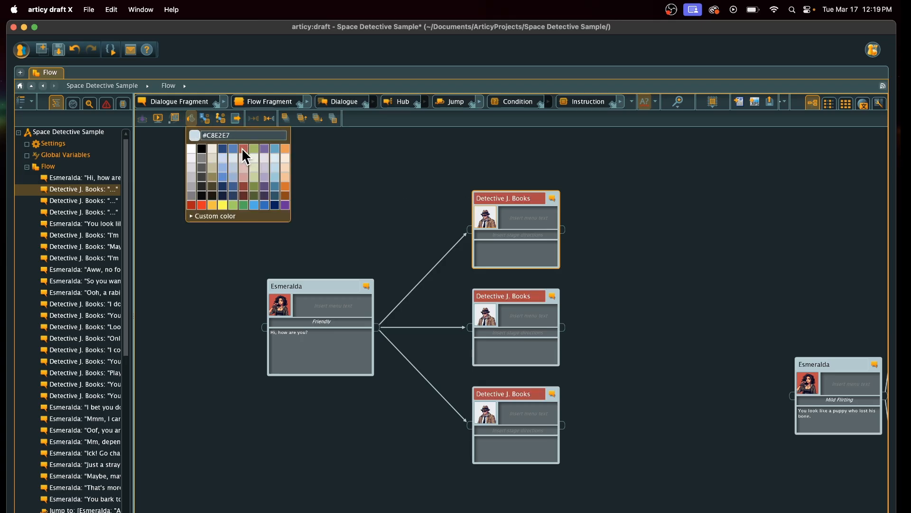
Step: Color the upper Detective J. Books fragment light orange
click(532, 295)
click(532, 199)
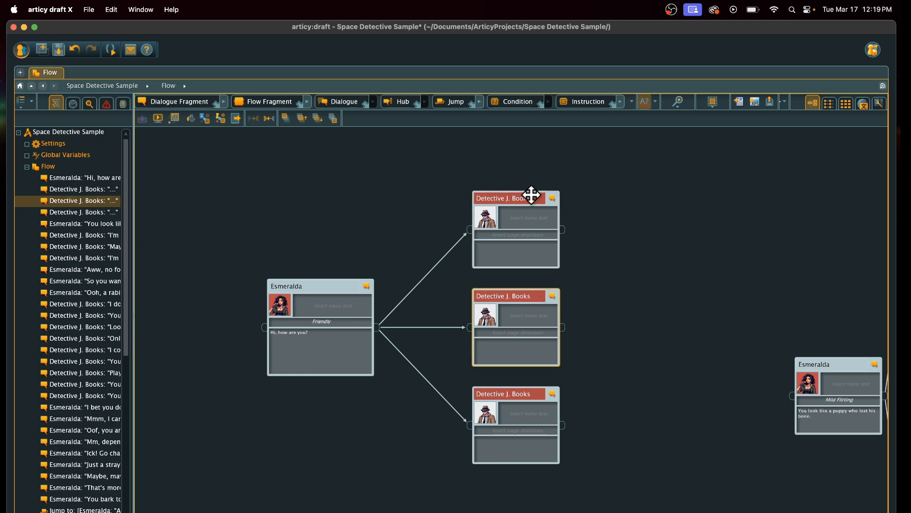
click(189, 118)
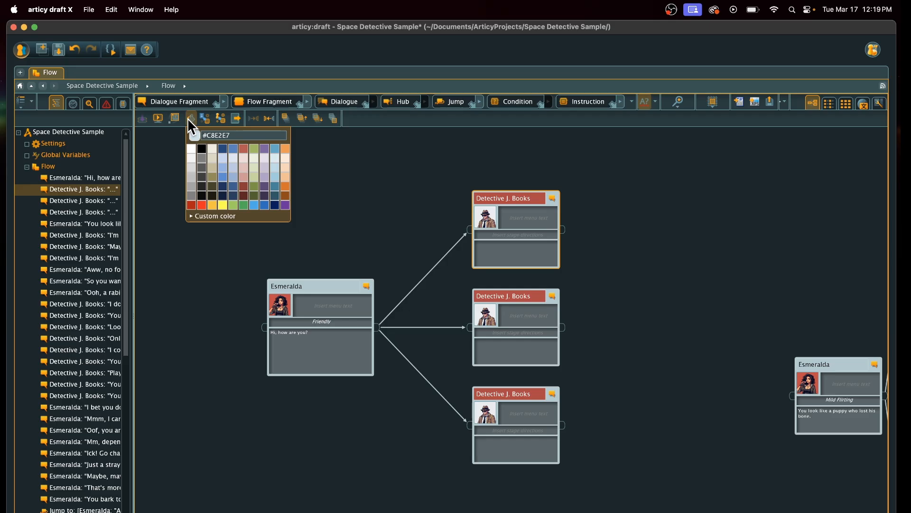
click(285, 159)
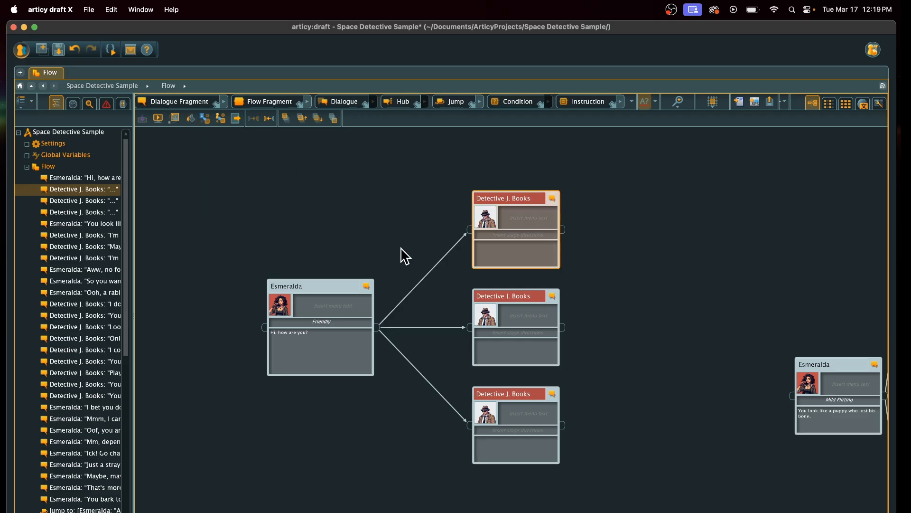
Step: Color the middle Detective J. Books fragment blue, #8DB3E2
click(534, 318)
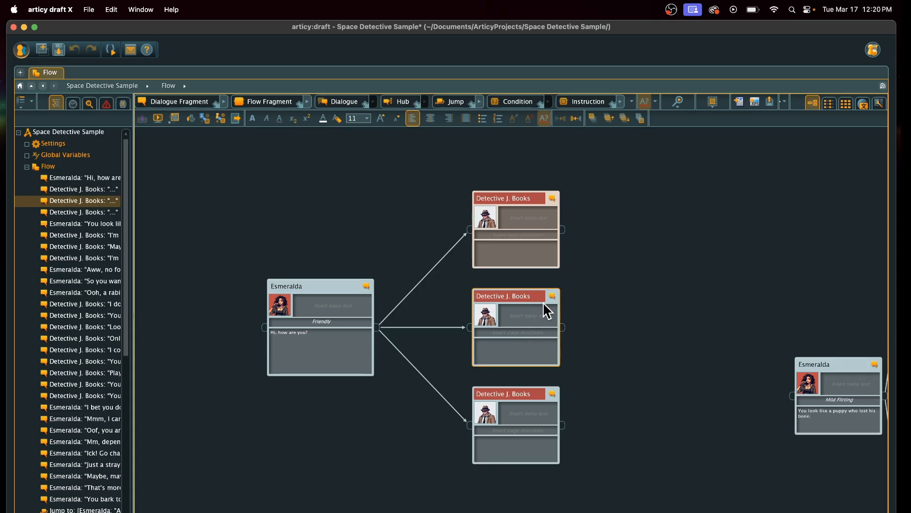
click(511, 332)
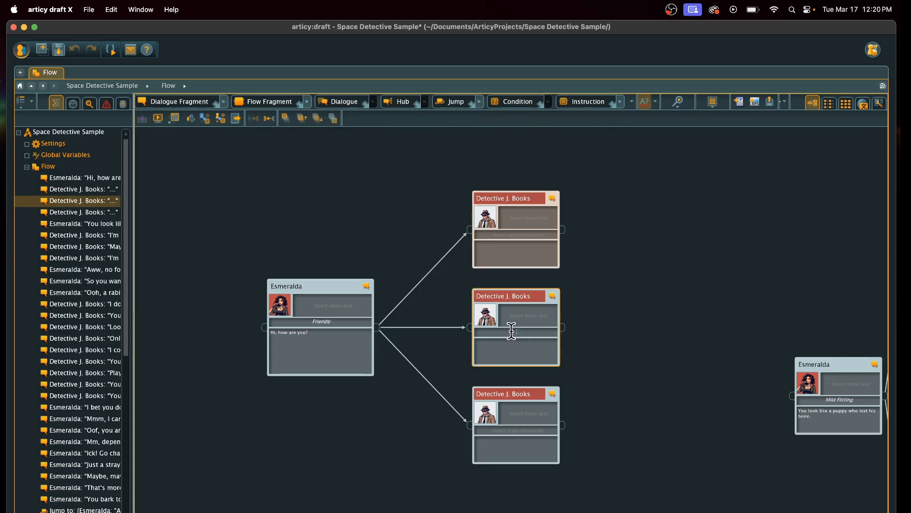
click(191, 118)
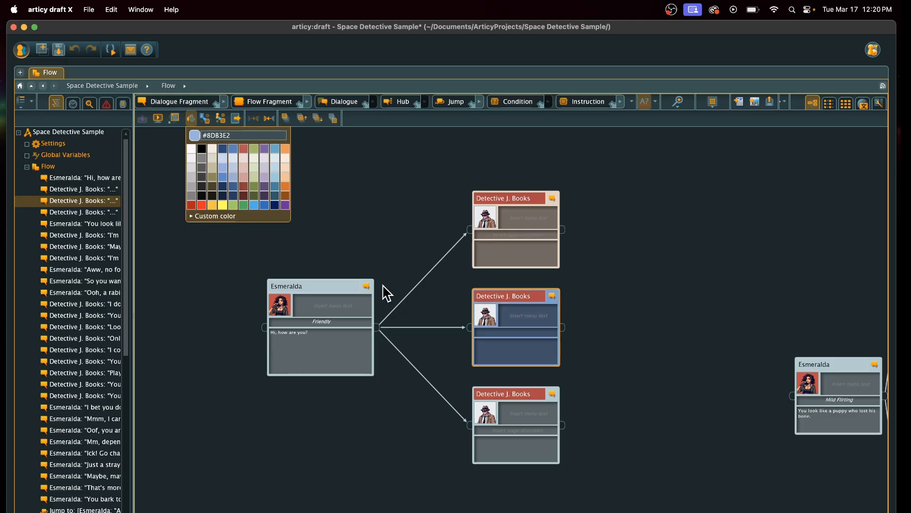
click(424, 420)
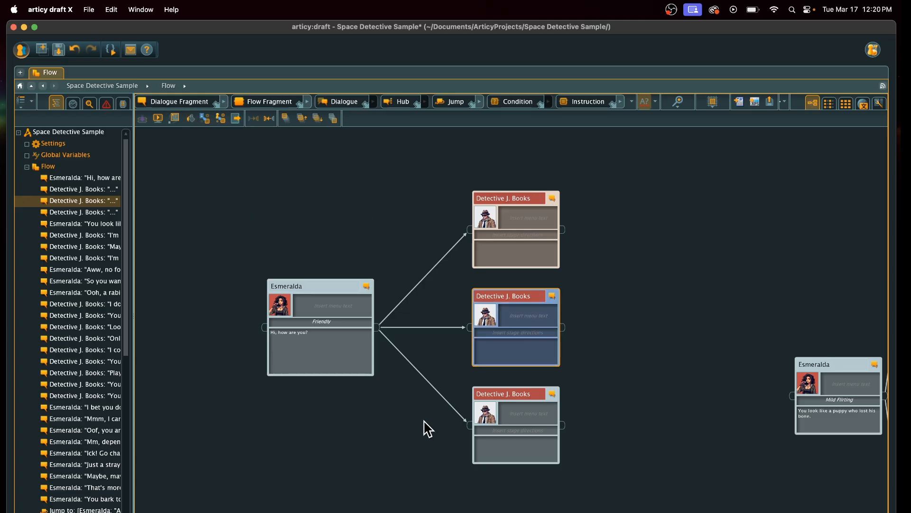
Step: Color the lower Detective J. Books fragment light green
click(515, 447)
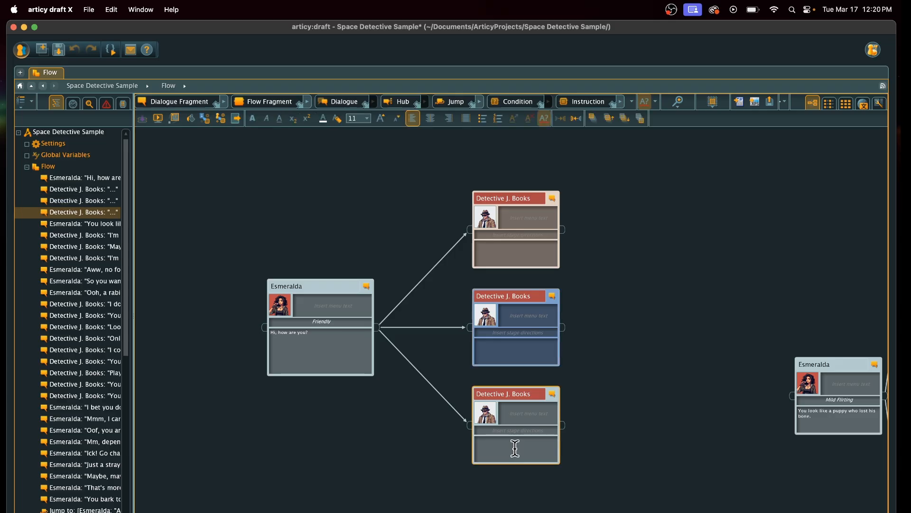
click(192, 119)
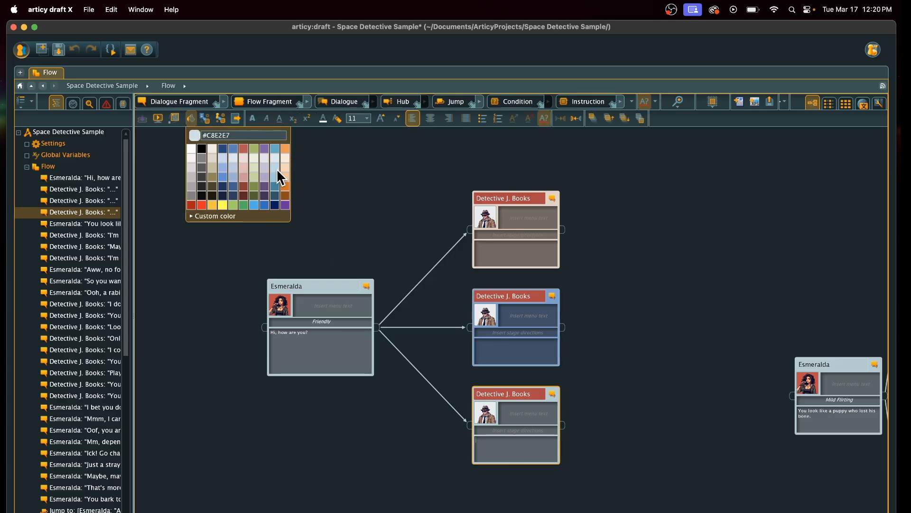
click(252, 175)
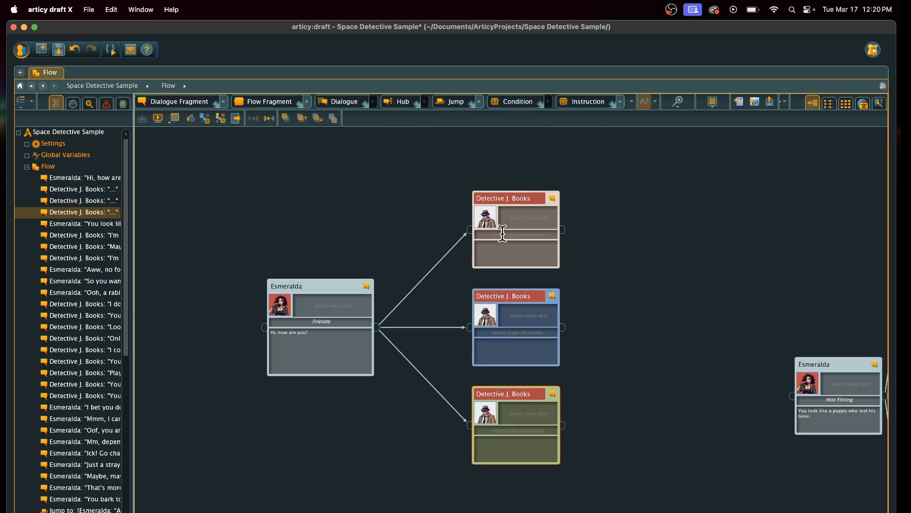
Step: Set the stage directions of the upper, middle and lower Detective J. Books fragments to "happy", "sad" and "angry"
click(539, 236)
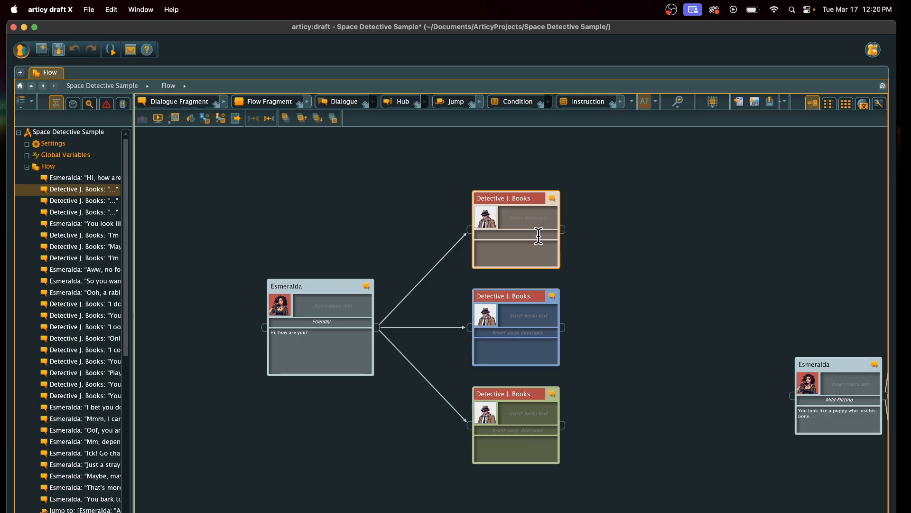
text(happy)
key(Return)
click(527, 332)
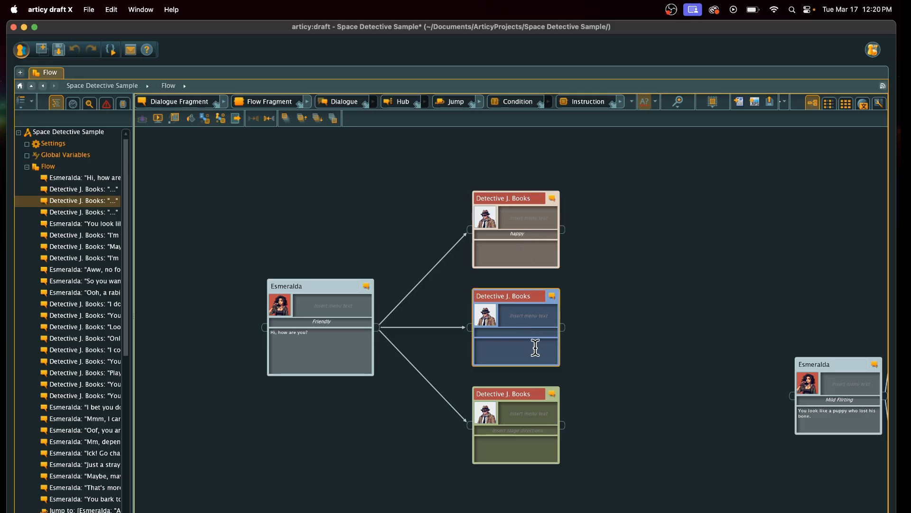
text(sad)
click(511, 430)
text(angry)
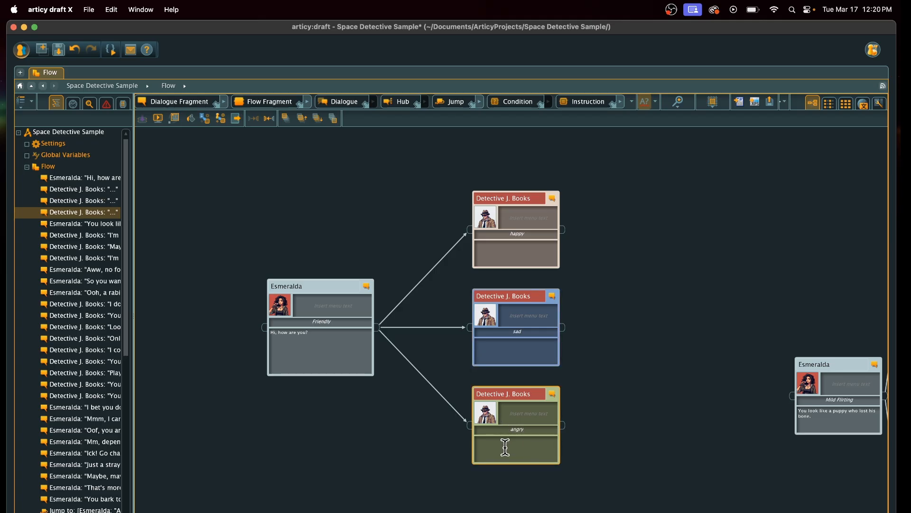
Step: Enter the spoken line "I've been better." in the sad fragment and "Great! How about you?" in the happy fragment
click(504, 443)
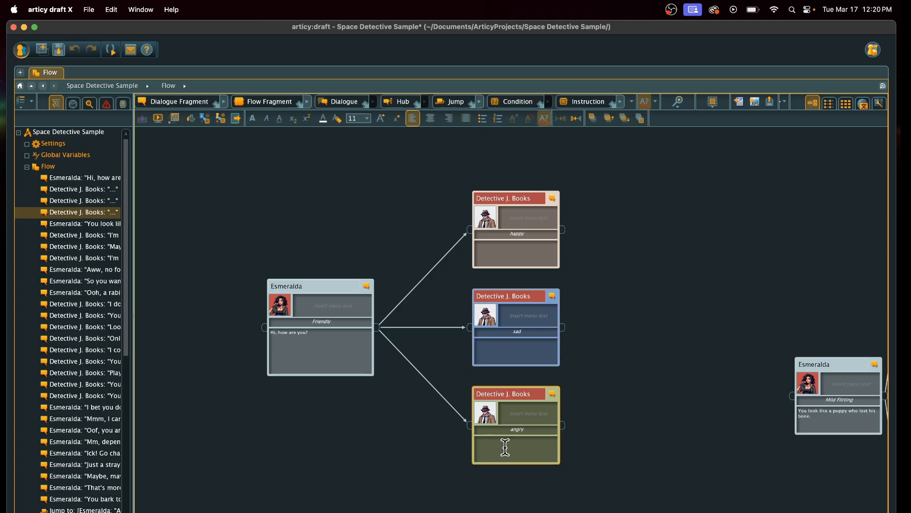
click(511, 355)
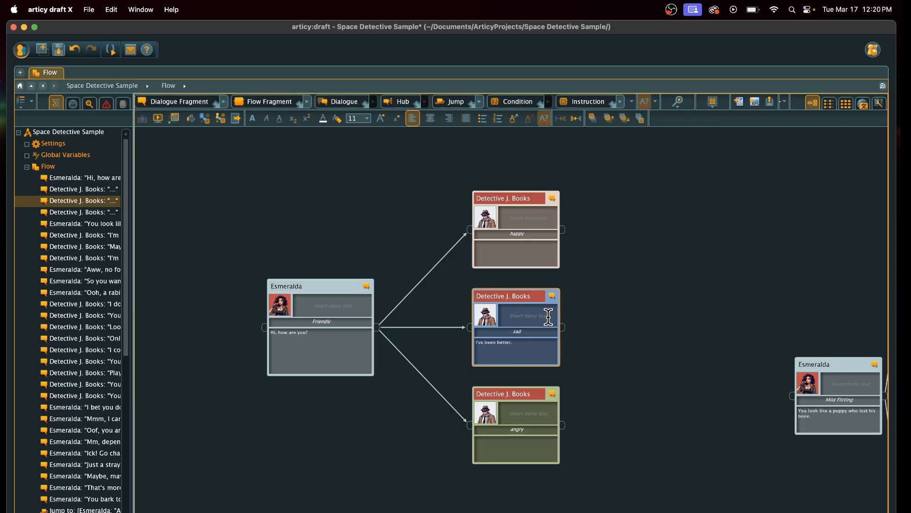
click(523, 254)
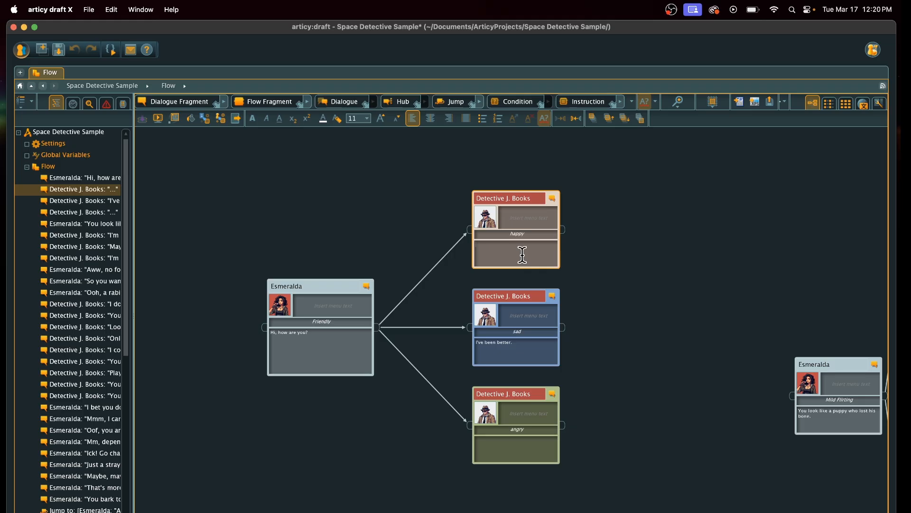
text(Gre)
text(??)
click(508, 246)
key(BackSpace)
key(BackSpace)
Step: Enter "Pissed." as the spoken line of the angry Detective J. Books fragment
click(515, 446)
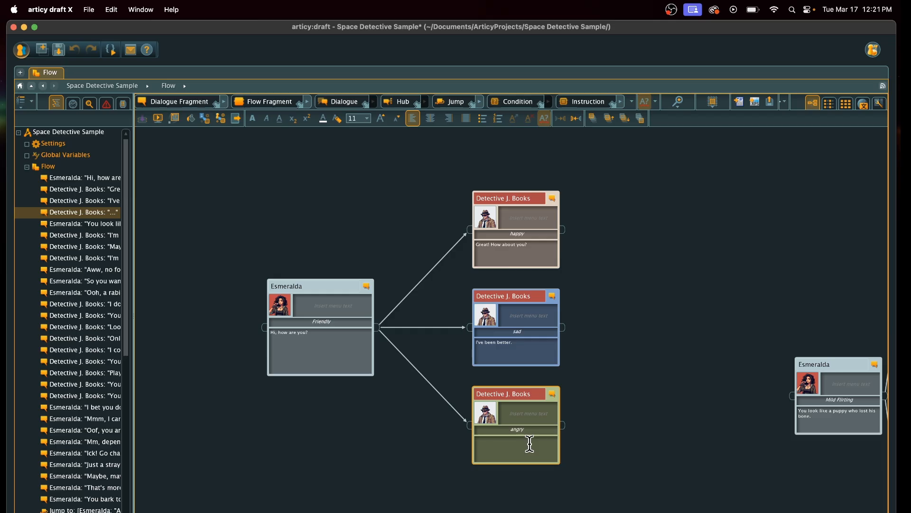
text(Pissed.)
click(596, 440)
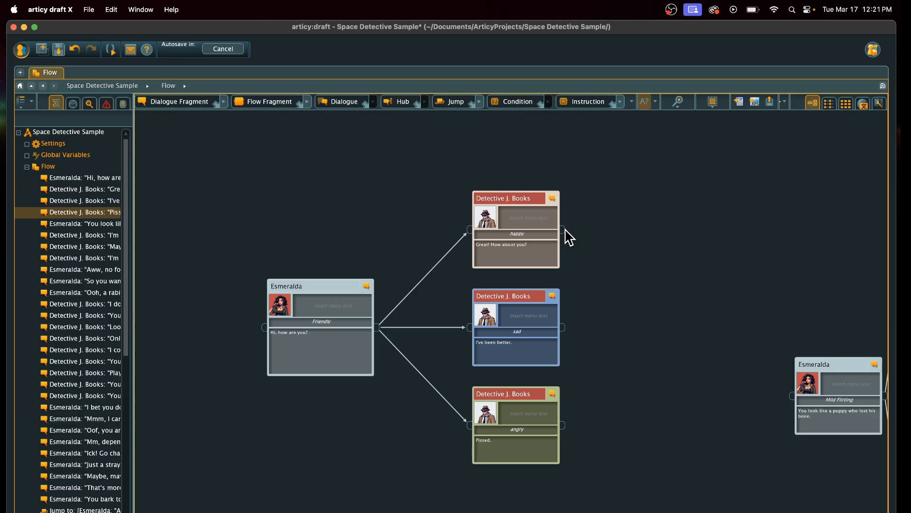
Step: Add a connected Esmeralda dialogue fragment after the happy Detective J. Books fragment and move it closer to that fragment
drag(564, 230, 655, 229)
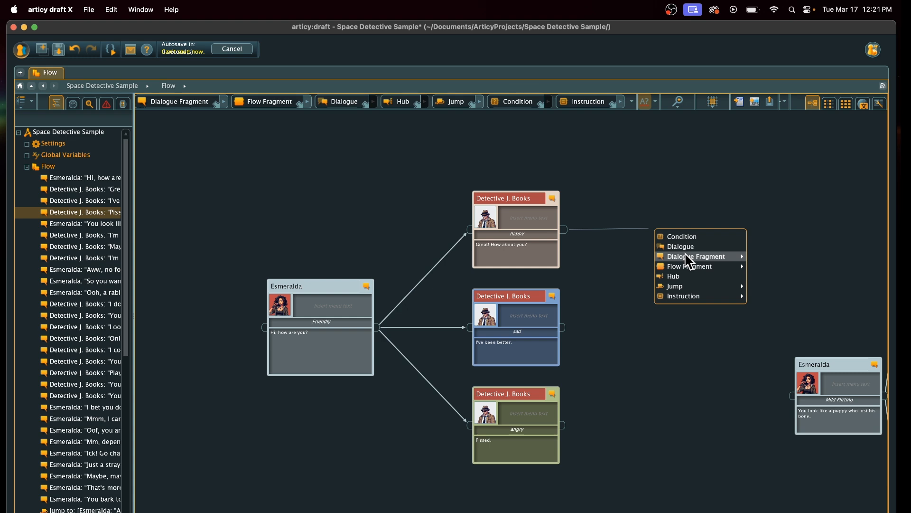
mouse_move(688, 261)
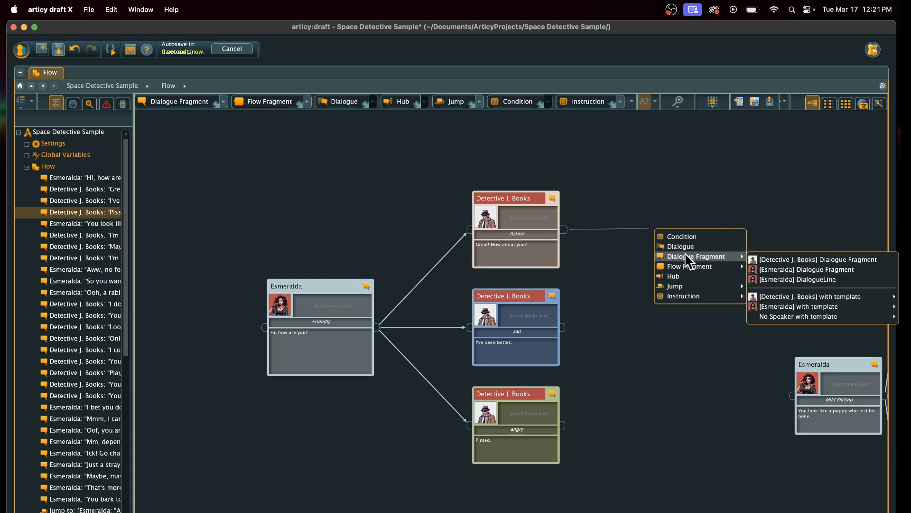
click(782, 271)
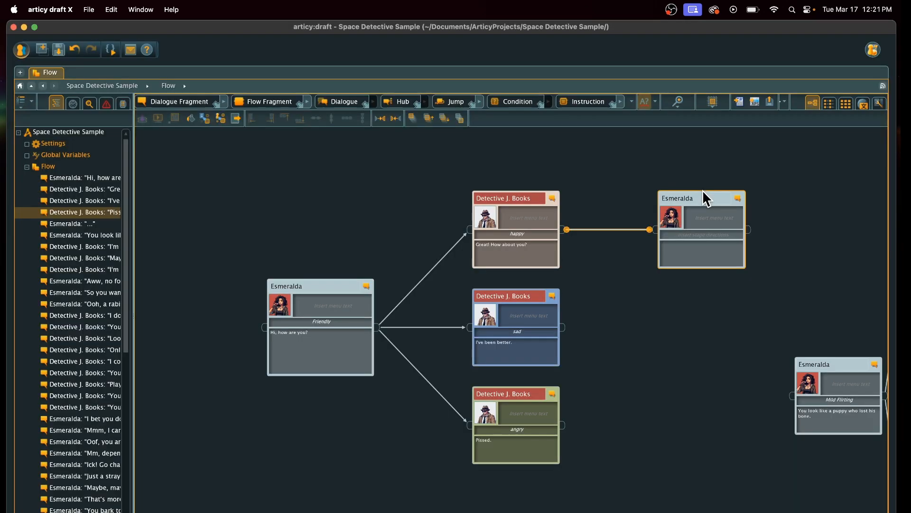
drag(700, 196, 662, 196)
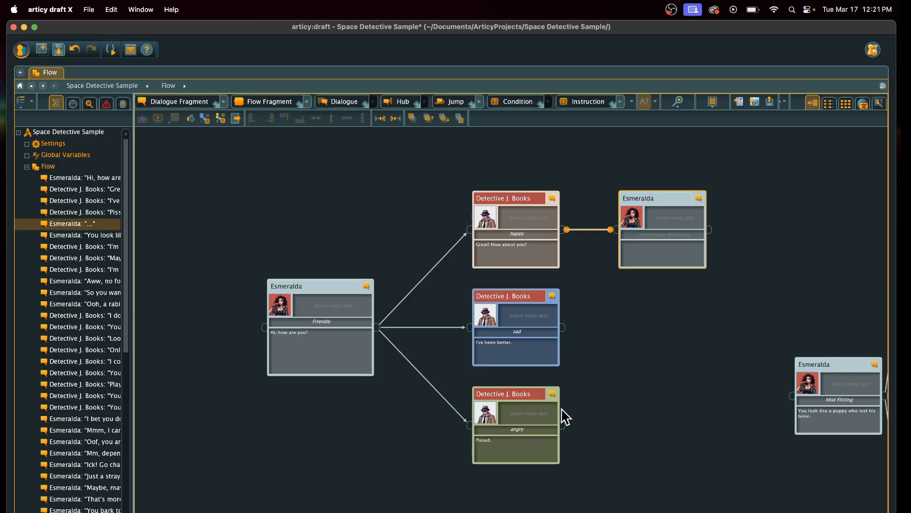
Step: Add a connected Combat Encounter flow fragment after the angry Detective J. Books fragment and enter the text "Esmeralda Attacks!" in it
drag(564, 425, 612, 426)
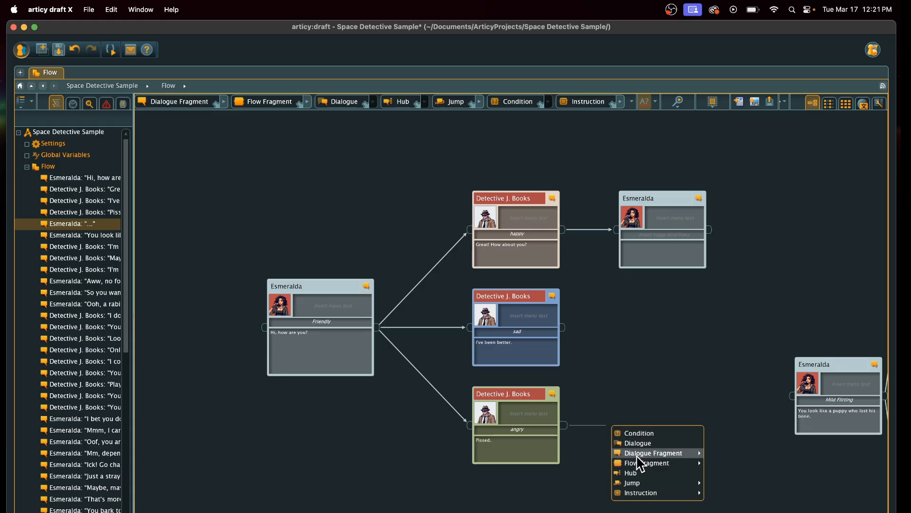
mouse_move(638, 457)
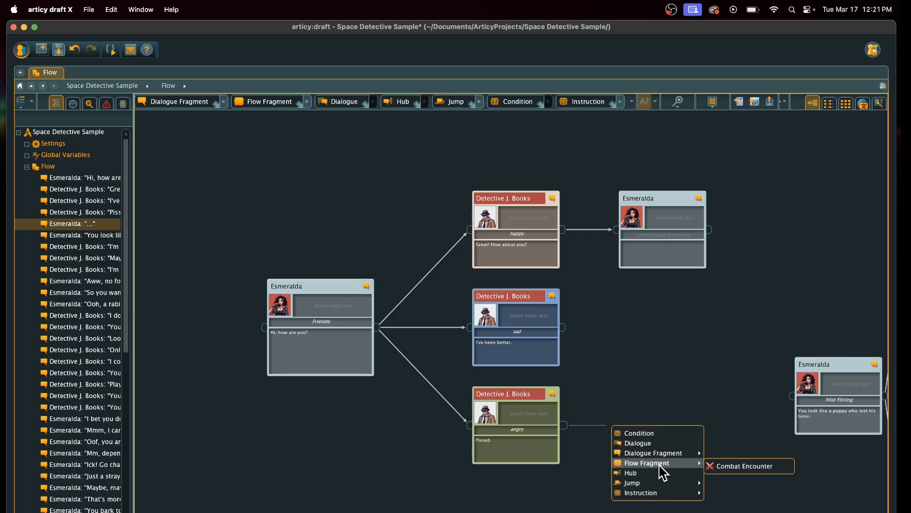
click(729, 461)
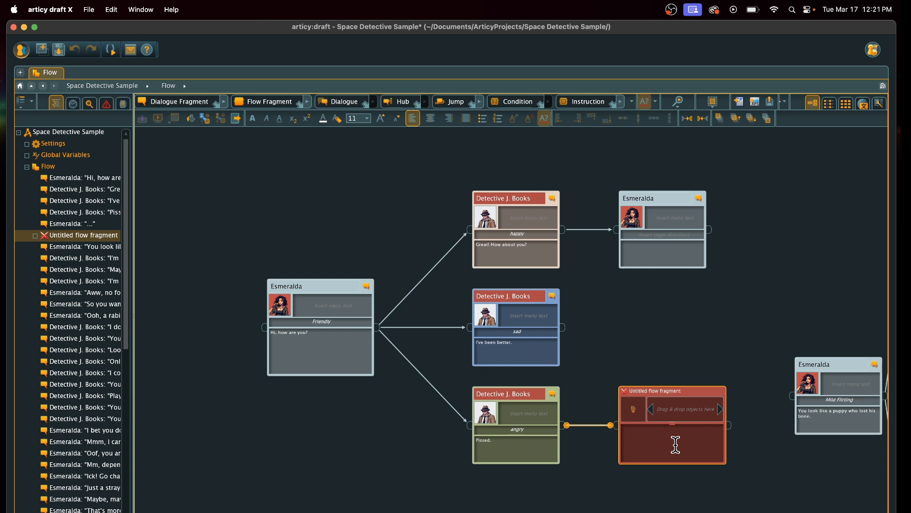
text(Esmeralda Attacks!)
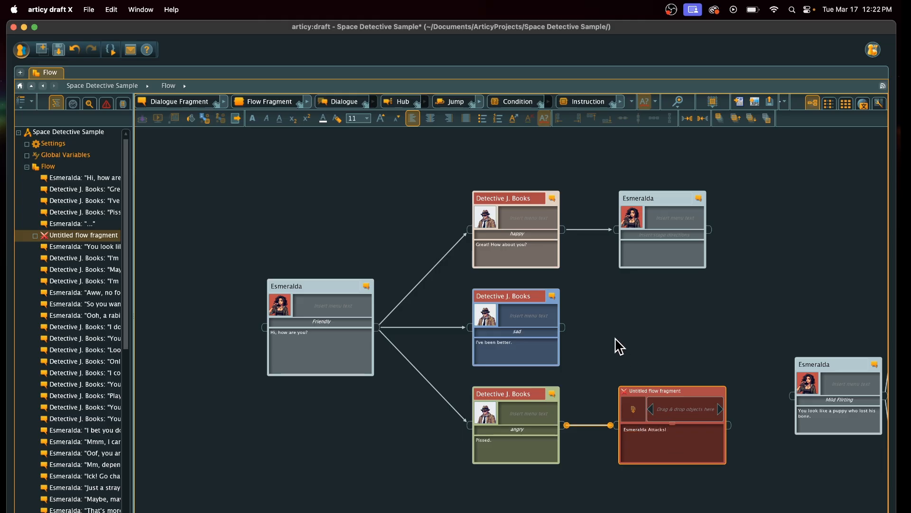
click(603, 362)
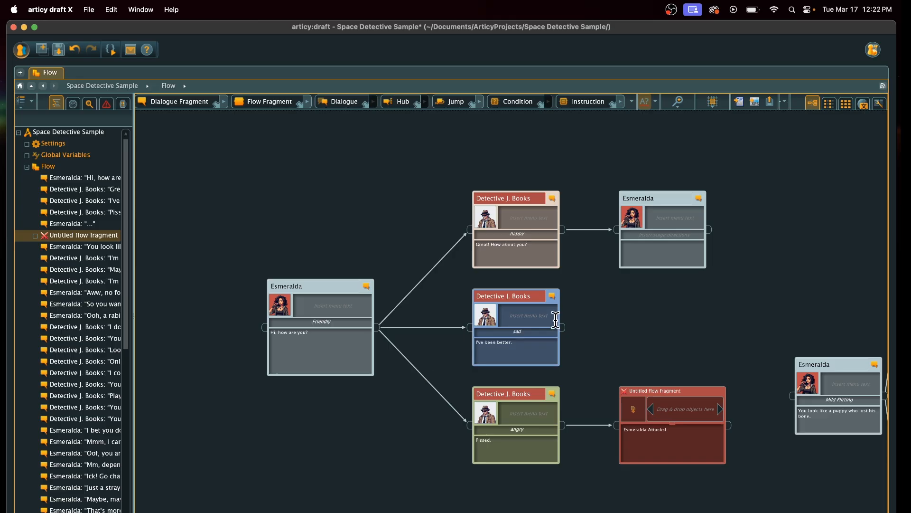
Step: Connect the sad Detective J. Books fragment to the "Esmeralda Attacks!" encounter, and delete that connection again
drag(564, 331, 617, 425)
click(566, 335)
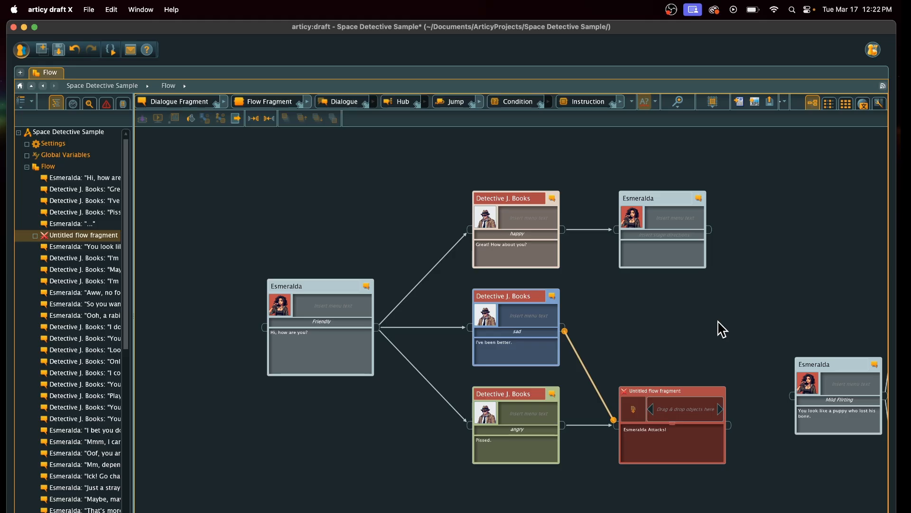
key(Escape)
click(586, 371)
right_click(583, 364)
click(583, 365)
right_click(583, 364)
click(602, 420)
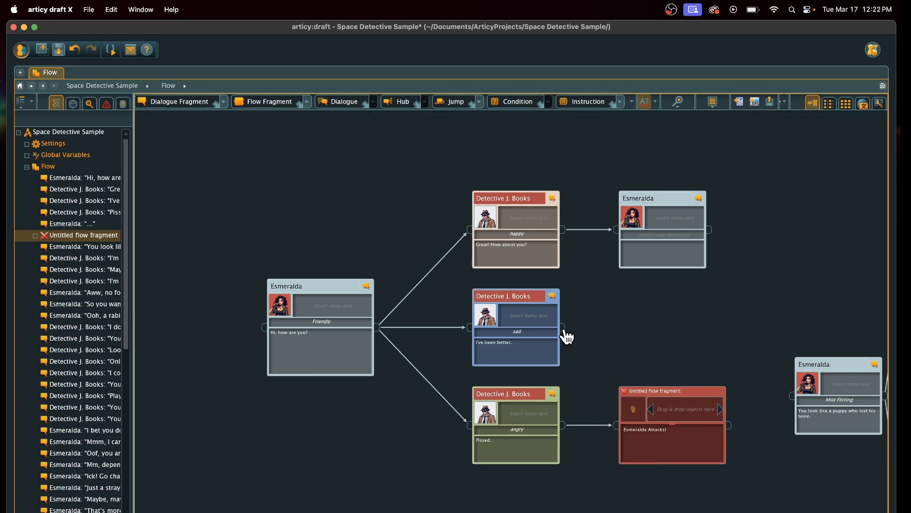
Step: Add a connected jump after the sad Detective J. Books fragment and set its target to Esmeralda's "Hi, how are you?" fragment
drag(565, 329, 617, 330)
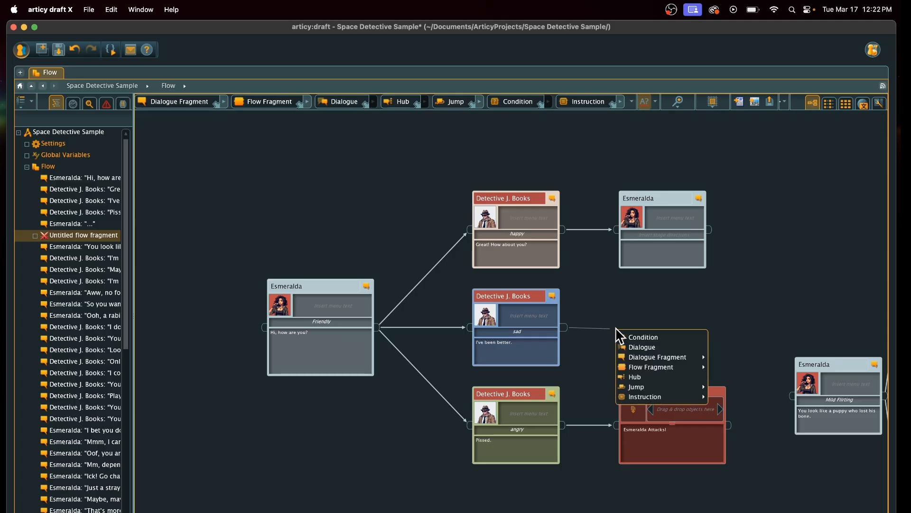
mouse_move(636, 386)
click(721, 387)
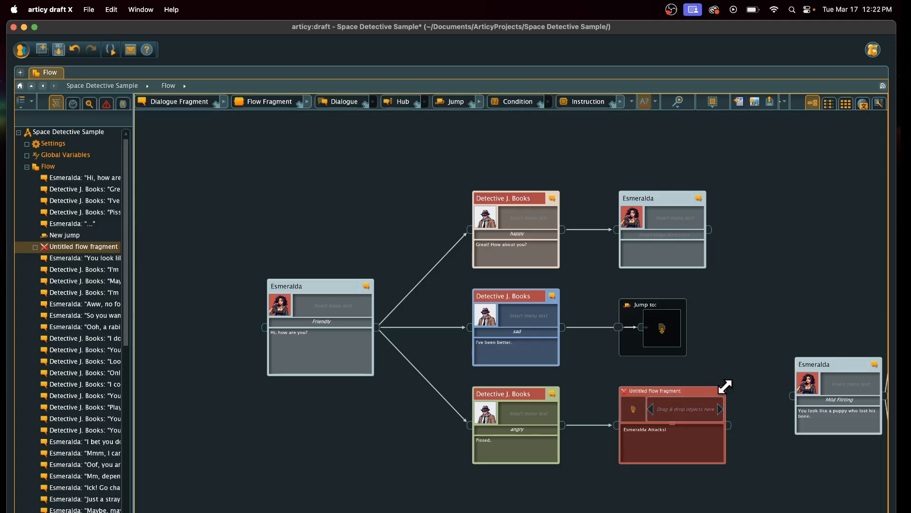
click(679, 329)
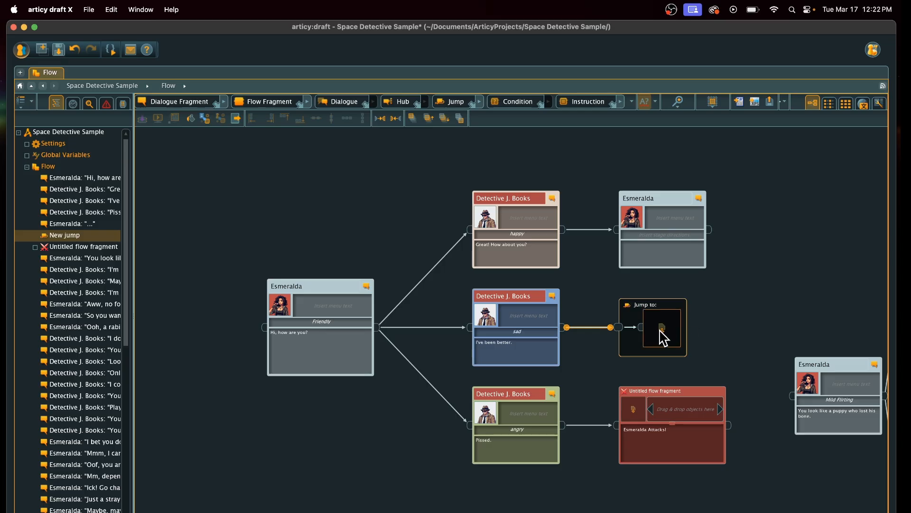
click(662, 329)
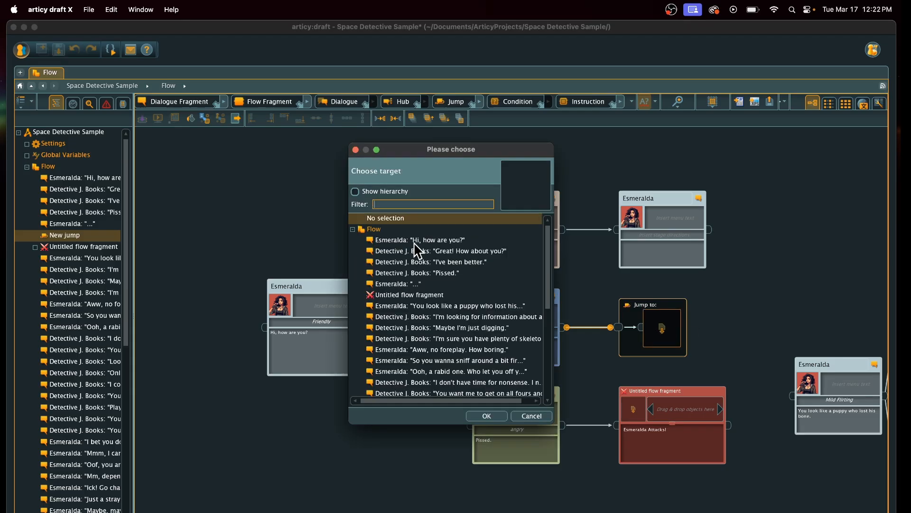
click(318, 323)
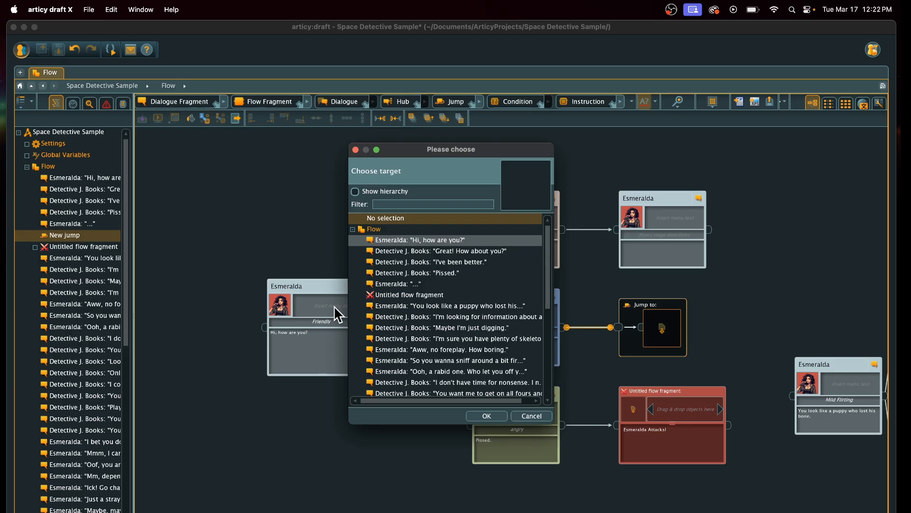
click(487, 417)
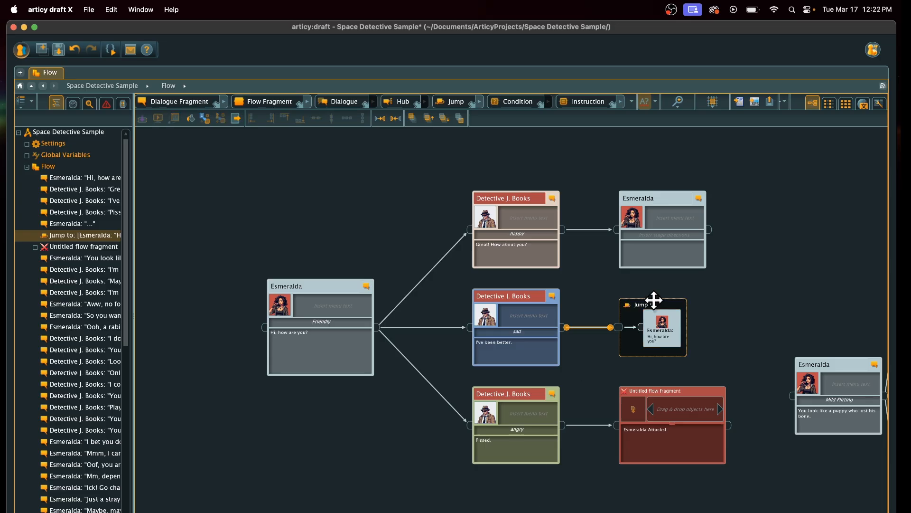
drag(654, 303, 663, 299)
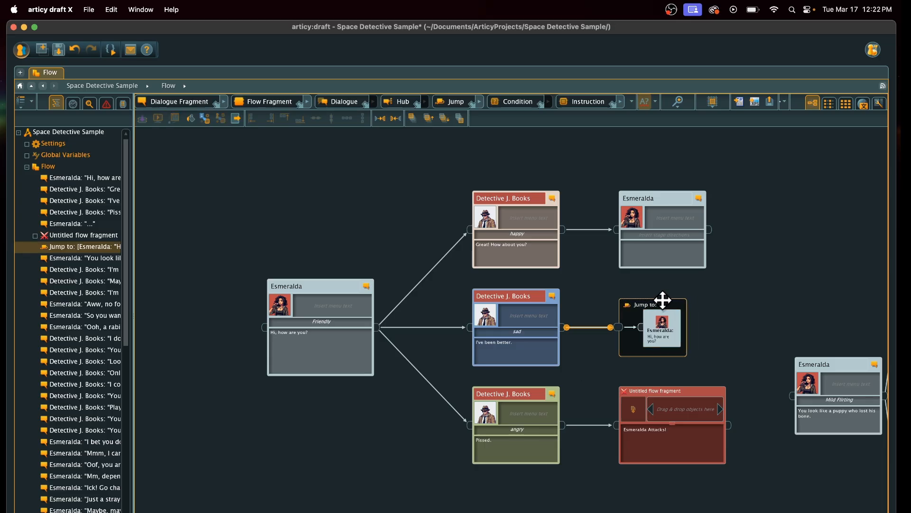
click(596, 275)
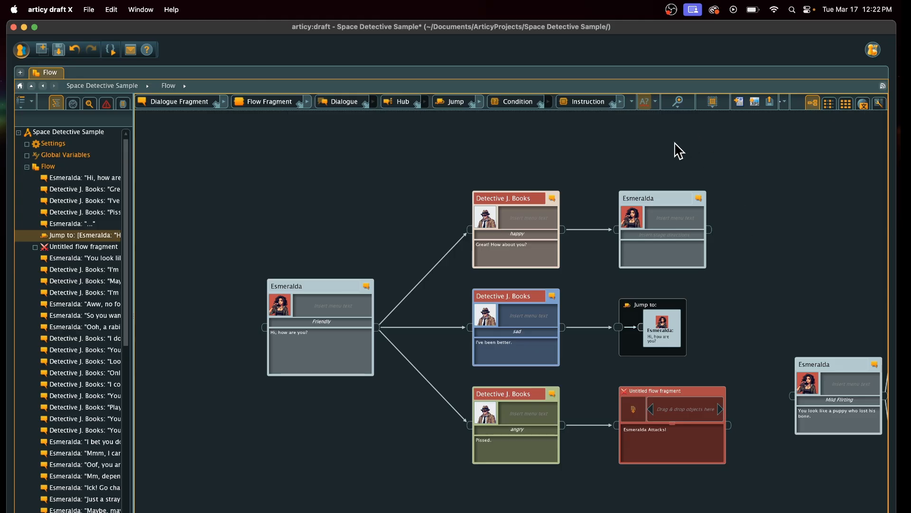
Step: Move the red combat encounter fragment at the end of the larger dialogue tree down beside the lowest blue branch
click(675, 101)
drag(715, 117, 697, 118)
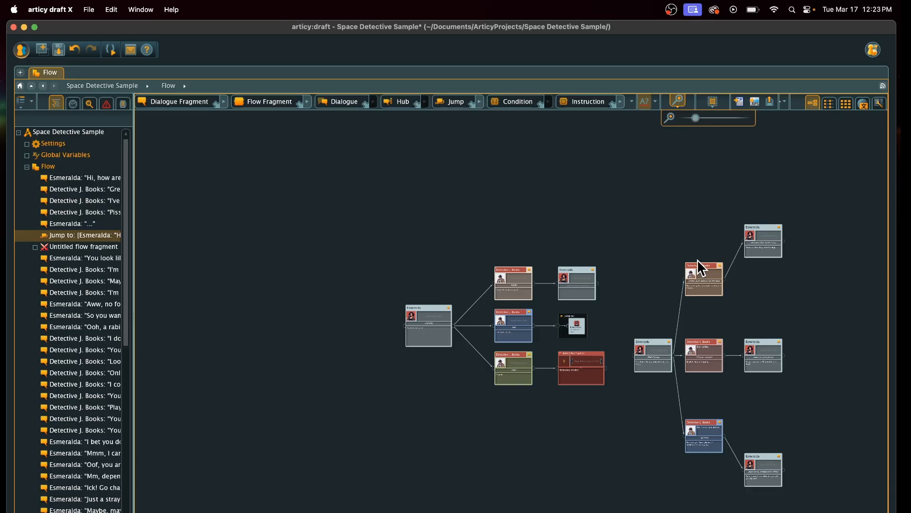
click(78, 394)
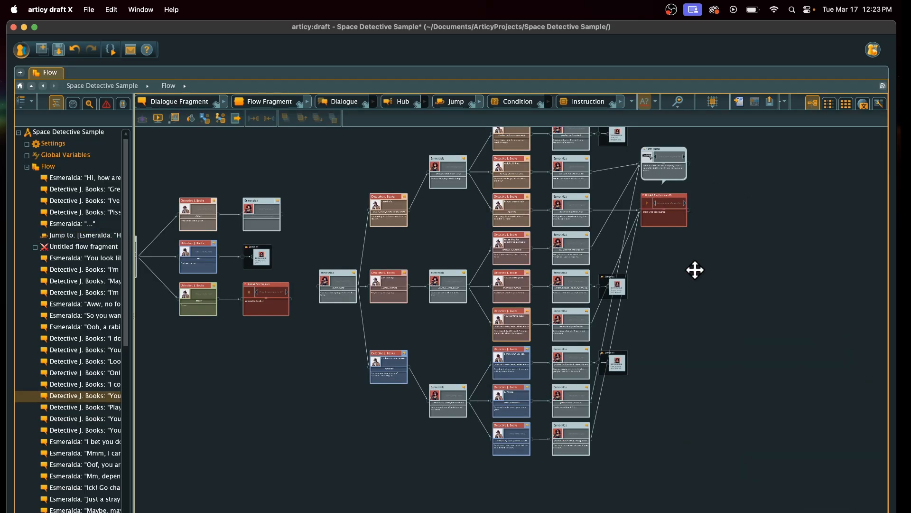
drag(695, 270, 660, 380)
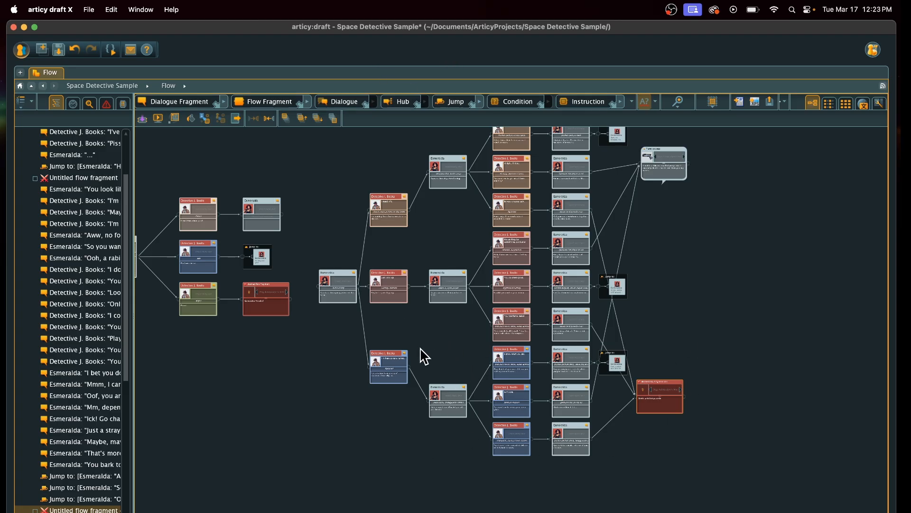
Step: Select the nodes of the lowest blue branch, clear the selection and move the red combat encounter fragment up beside the middle branch
drag(421, 349, 699, 466)
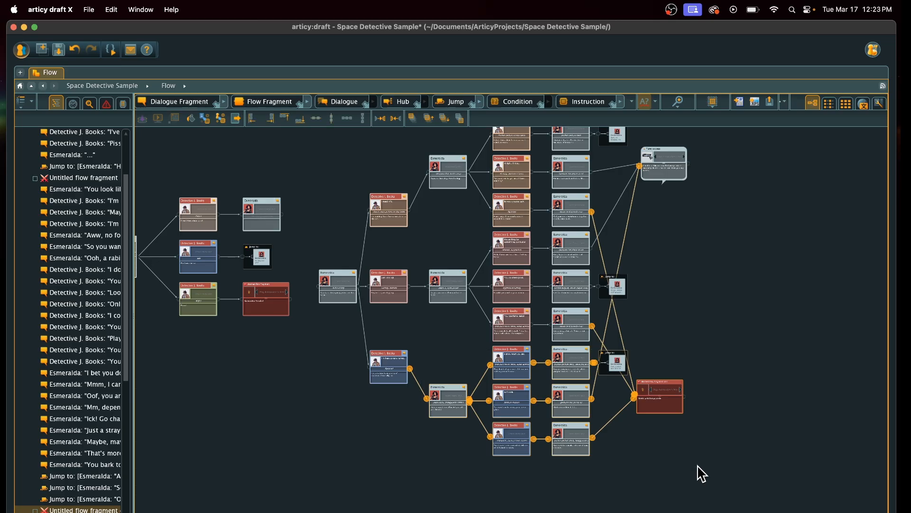
click(740, 401)
drag(665, 381, 671, 265)
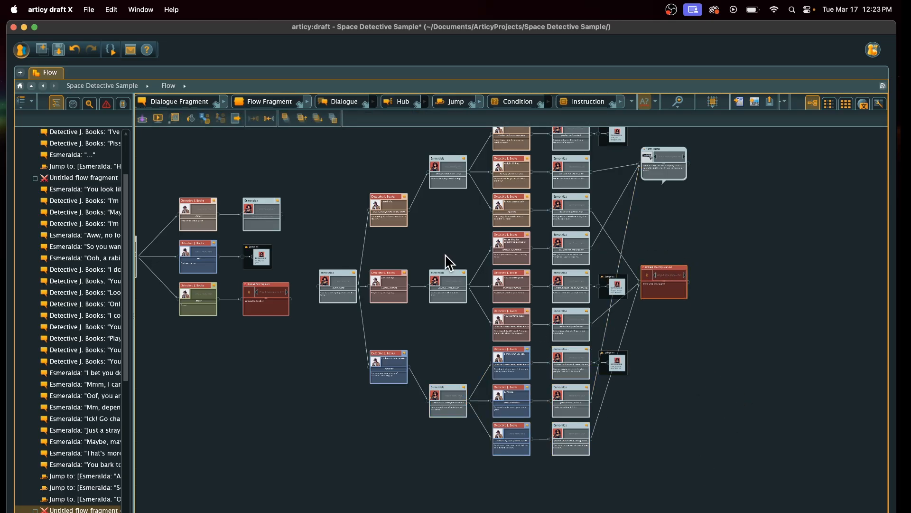
Step: Try to move the selected middle branch upward together with the red combat encounter fragment, and undo the move
drag(420, 230, 693, 342)
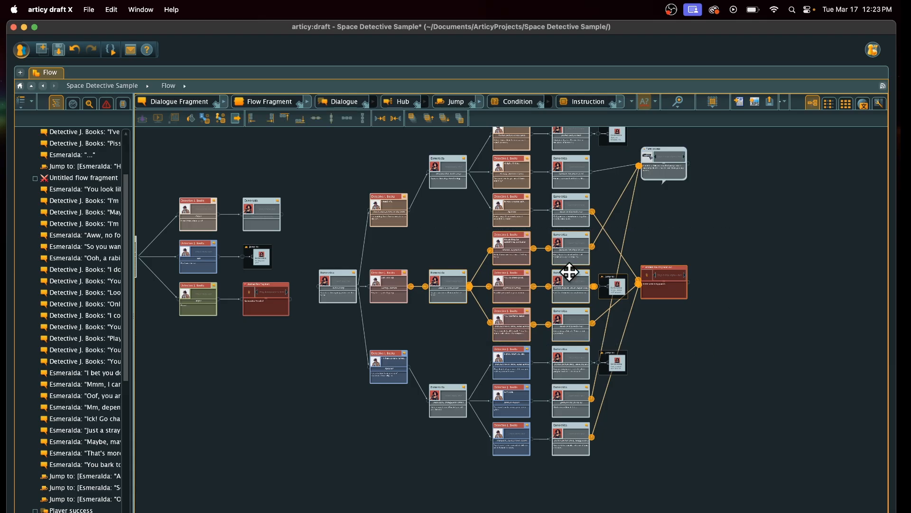
drag(666, 268, 674, 194)
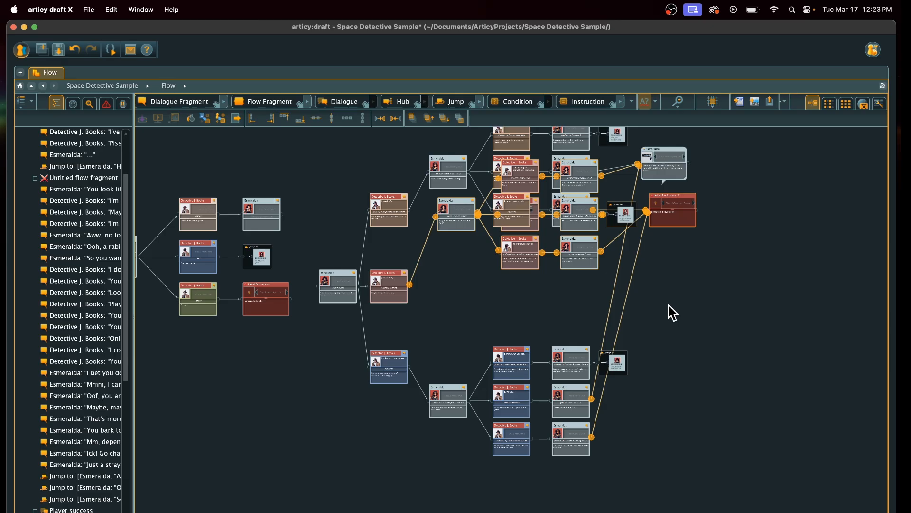
key(super+z)
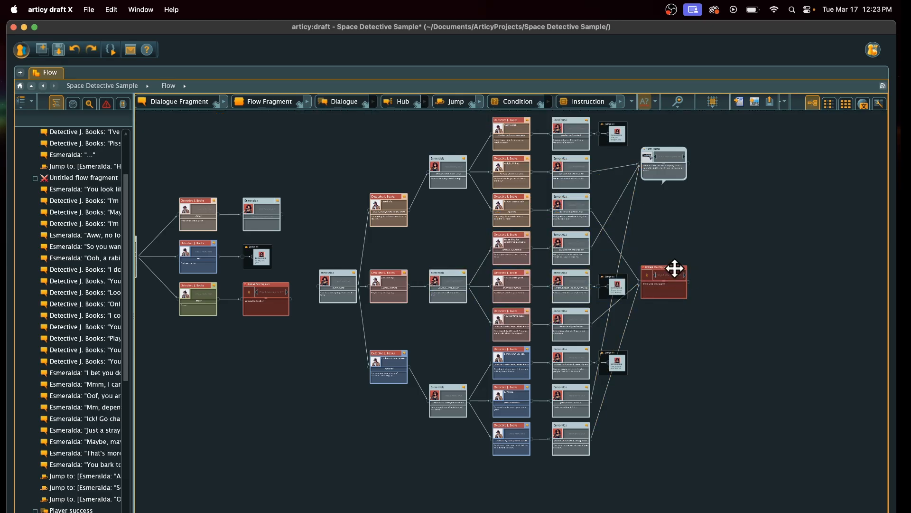
Step: Move the red combat encounter fragment up beneath the Player success fragment and back down beside the middle branch
drag(675, 267, 680, 192)
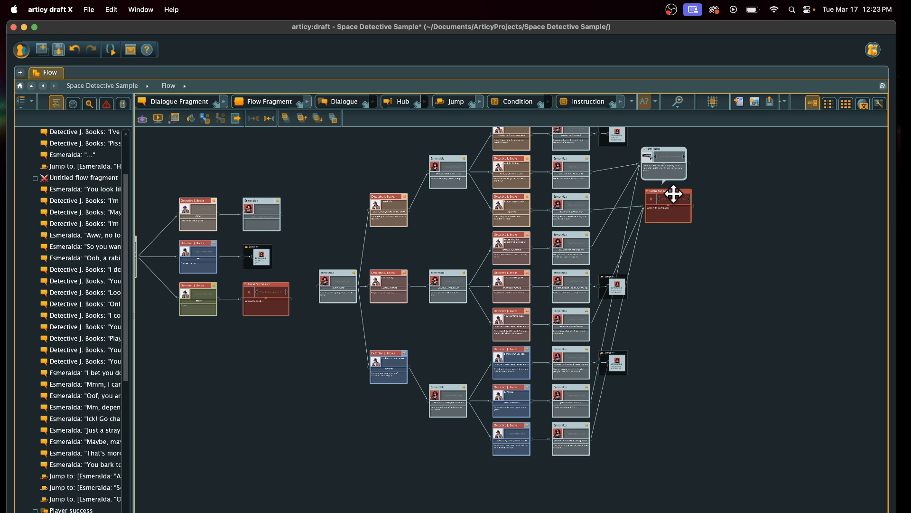
drag(674, 191, 682, 289)
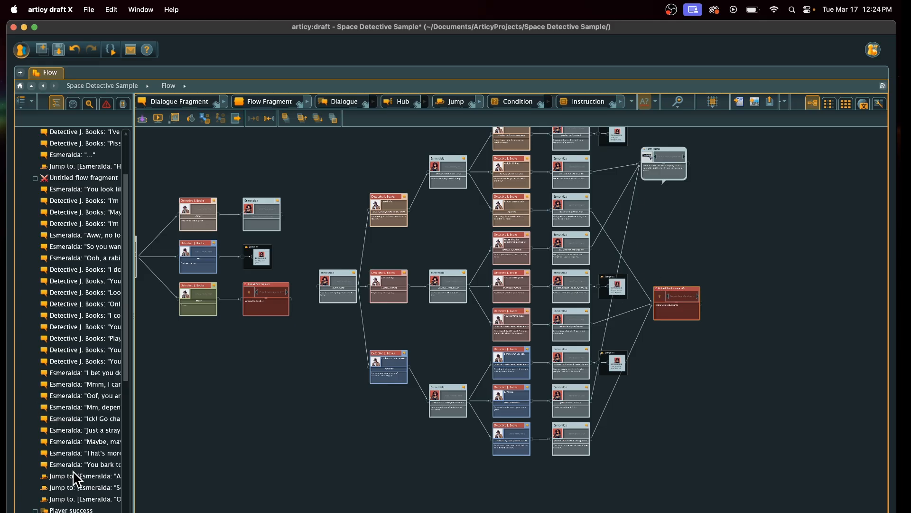
Step: Examine the larger tree's uppermost branch up close, from its jump node to the Player success fragment
click(93, 476)
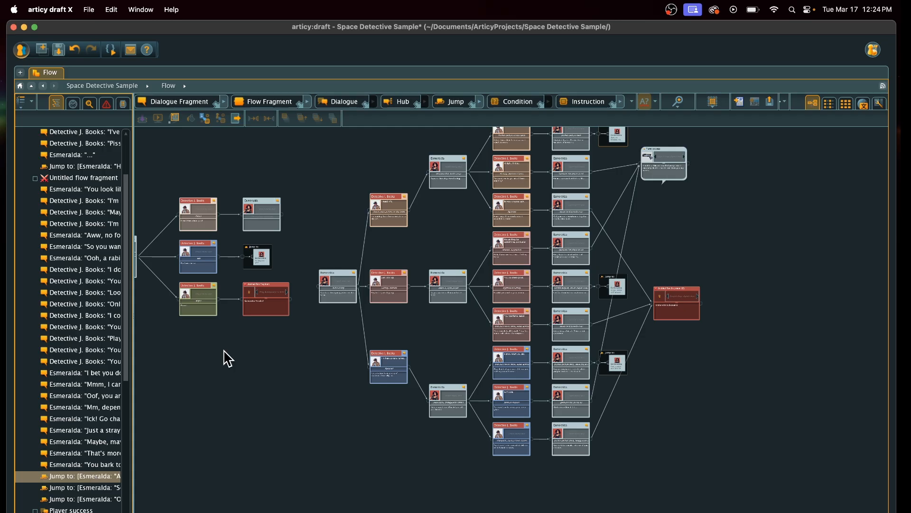
scroll(498, 157, up, 5)
scroll(499, 156, right, 3)
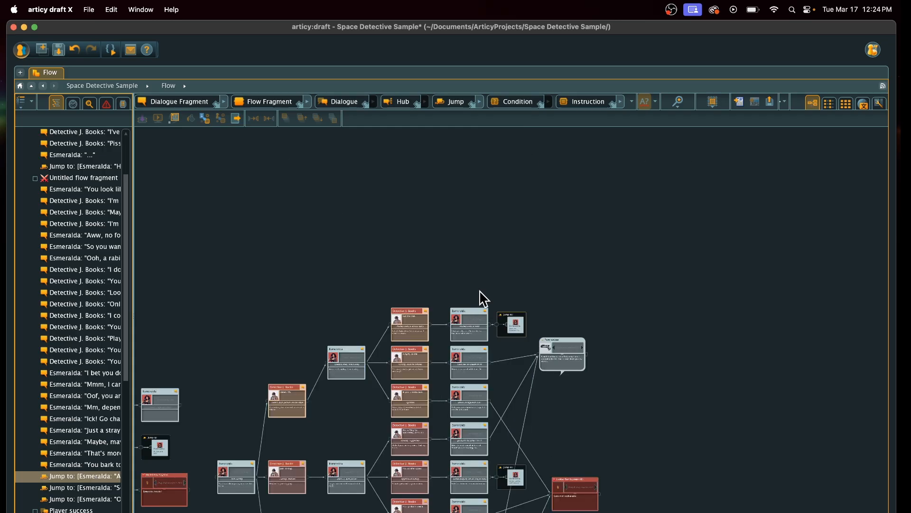
click(680, 103)
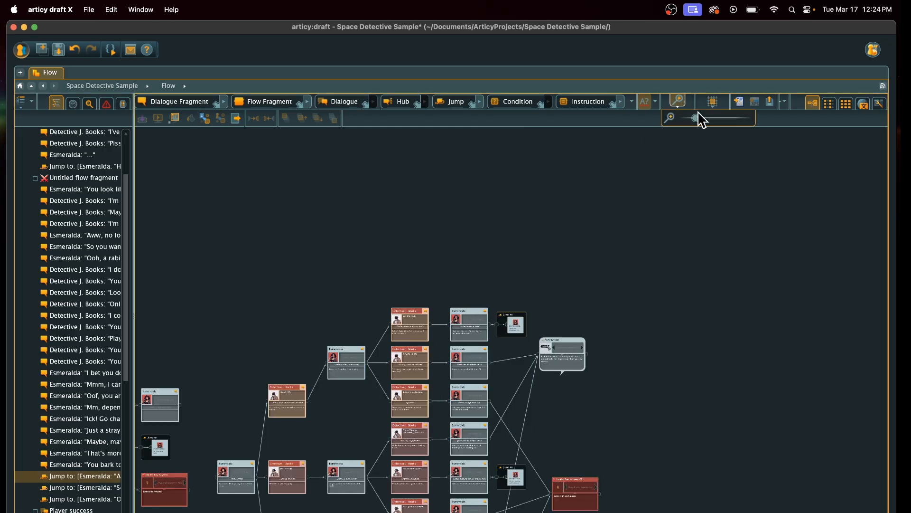
click(723, 120)
click(726, 119)
click(729, 119)
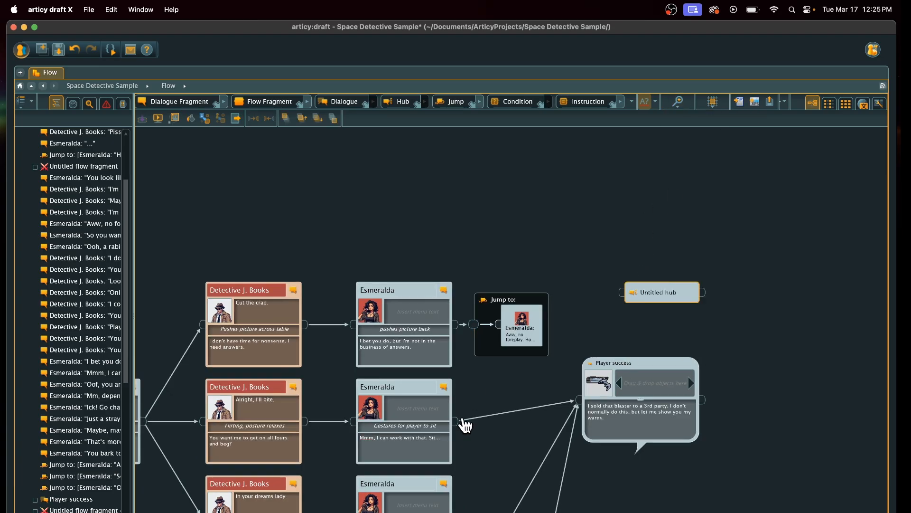
Step: Delete the untitled hub above the Player success fragment and inspect the Player success fragment
key(Delete)
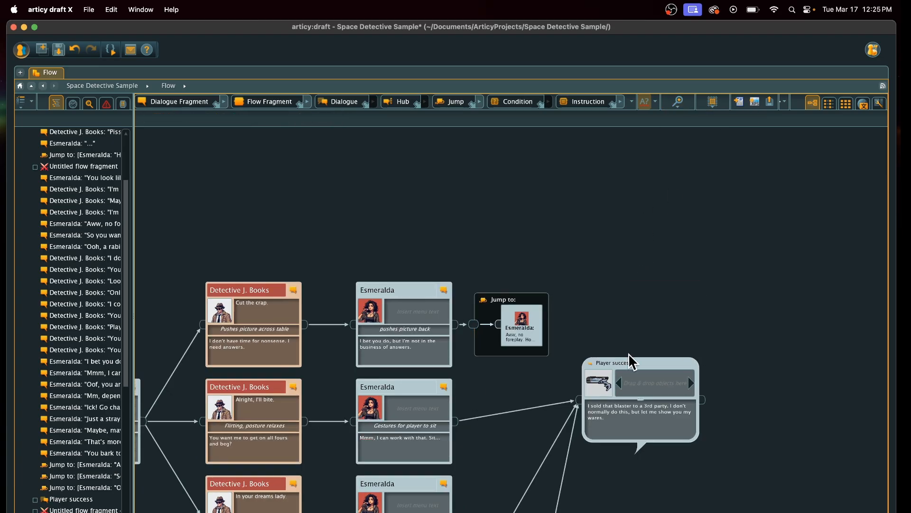
click(651, 407)
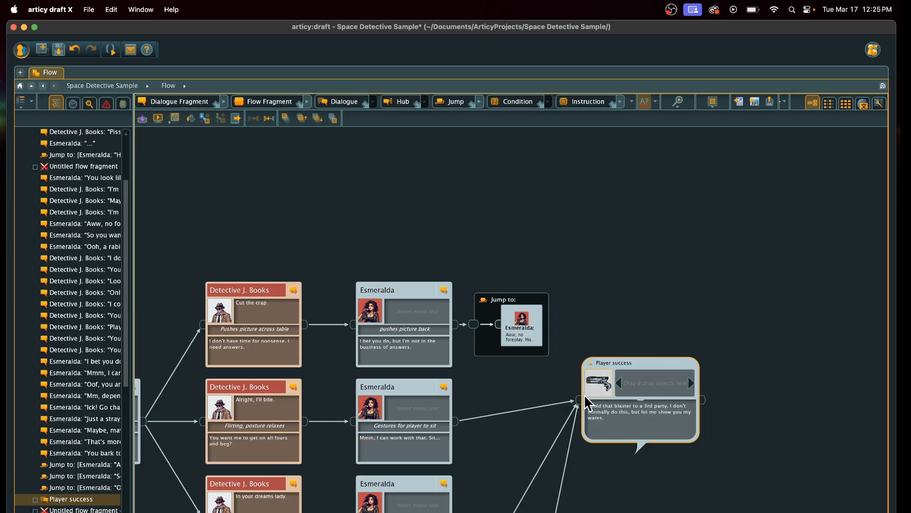
click(622, 339)
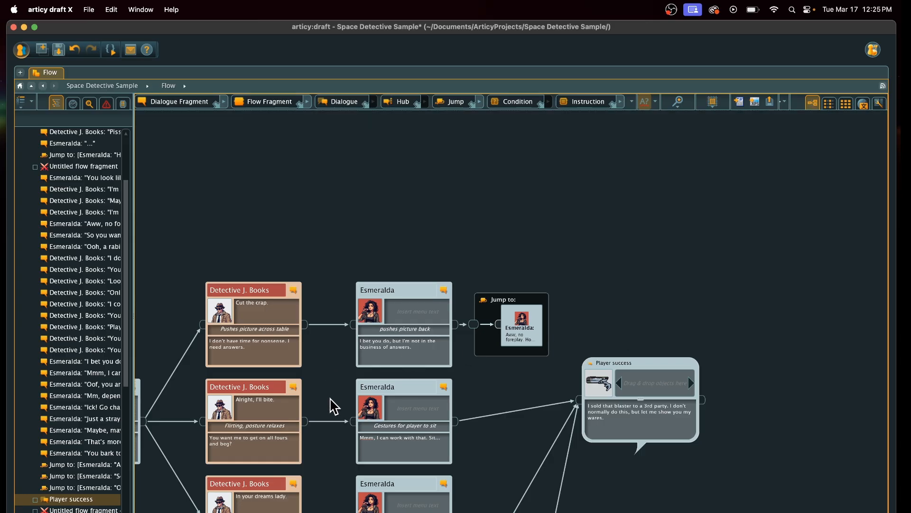
Step: Highlight the stage direction "Pushes picture across table" in the "Cut the crap." Detective J. Books fragment
click(283, 327)
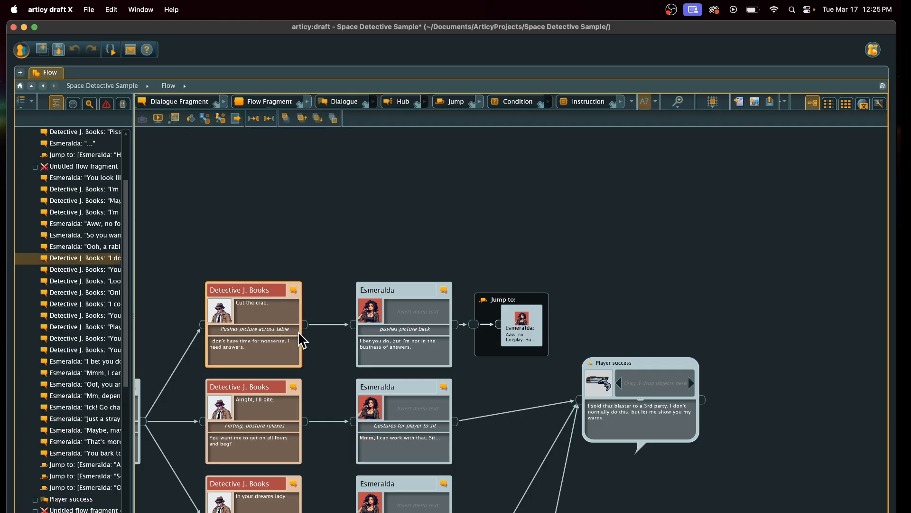
drag(221, 328, 285, 328)
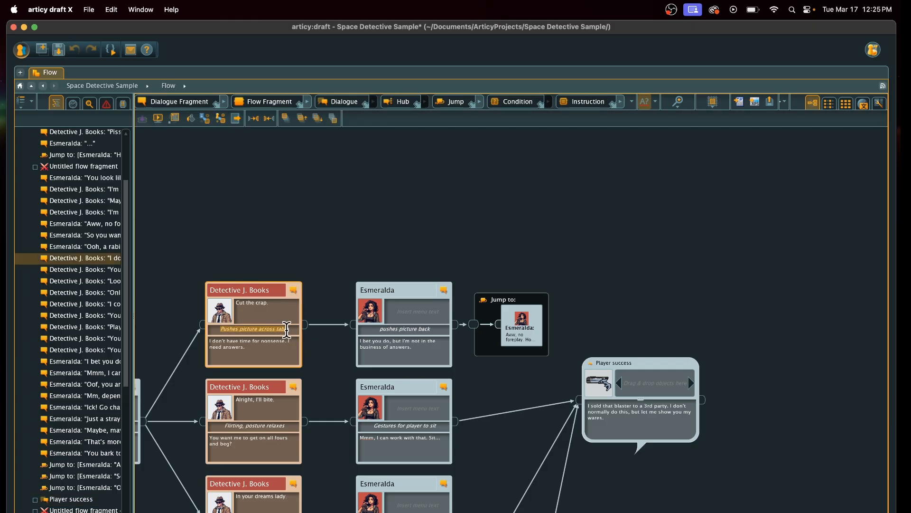
click(335, 254)
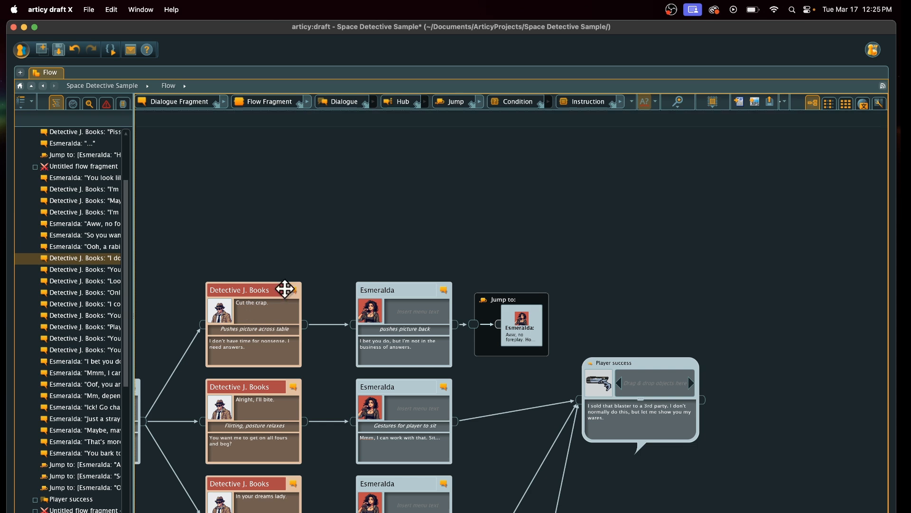